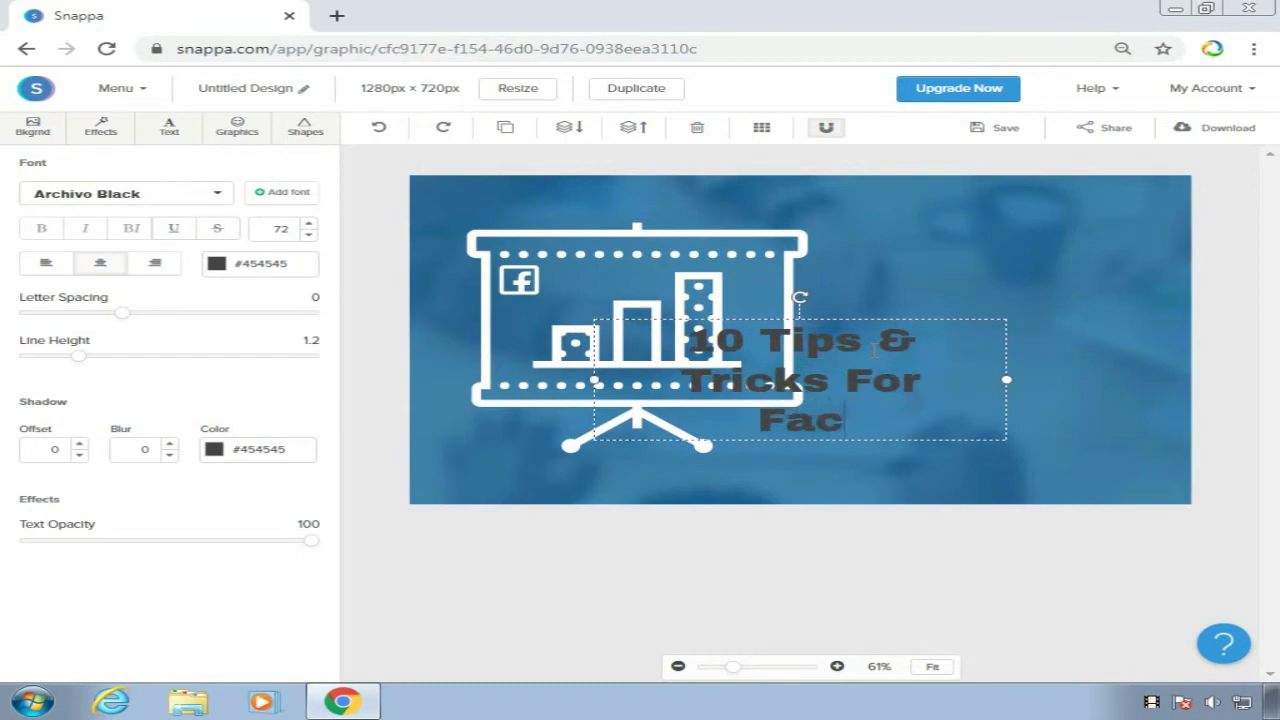
- Complete the heading text as "10 Tips & Trics For Facebook Marketing" and left-align it
{"action": "key", "text": "Return"}
{"action": "type", "text": "Ma"}
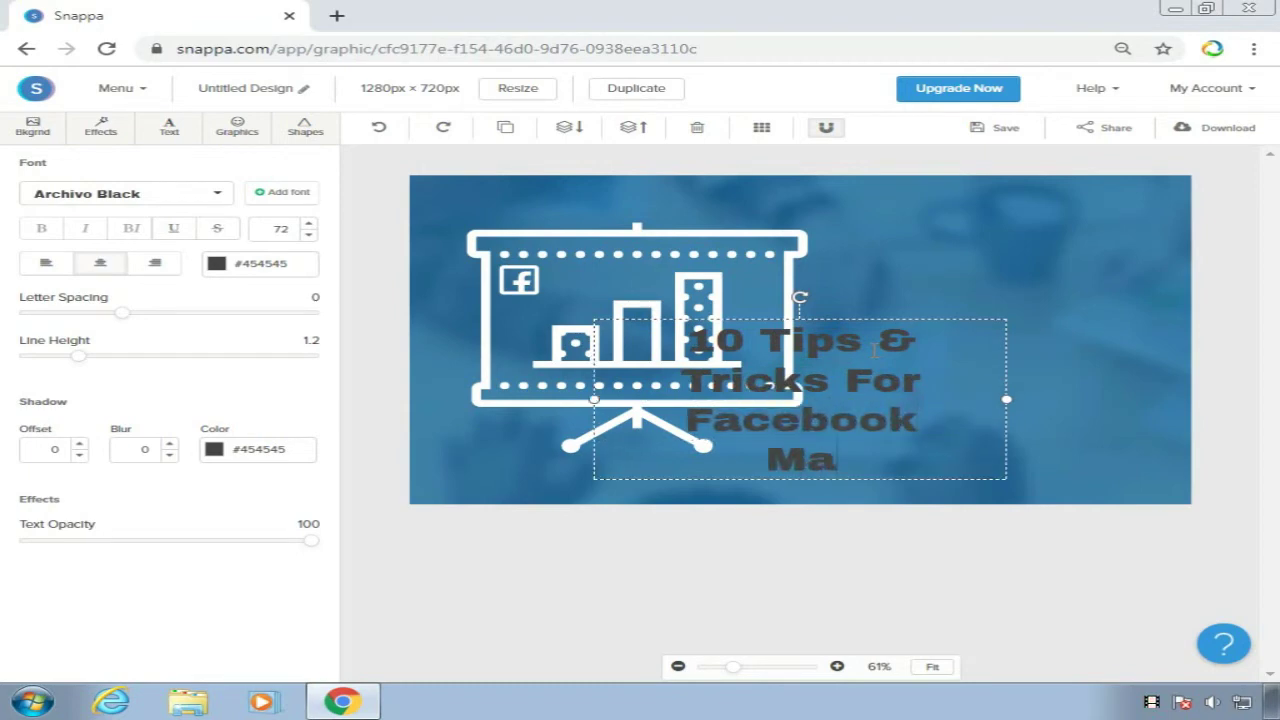
{"action": "type", "text": "rketing"}
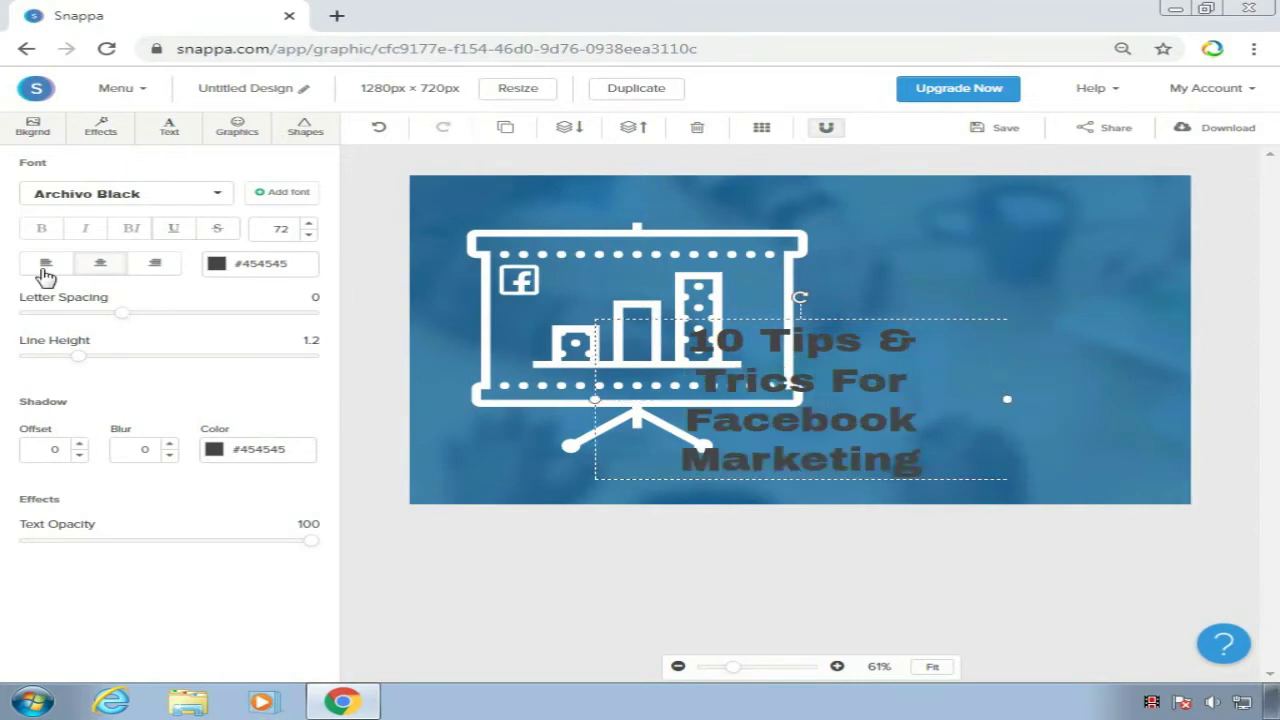
{"action": "left_click", "coordinate": [45, 263]}
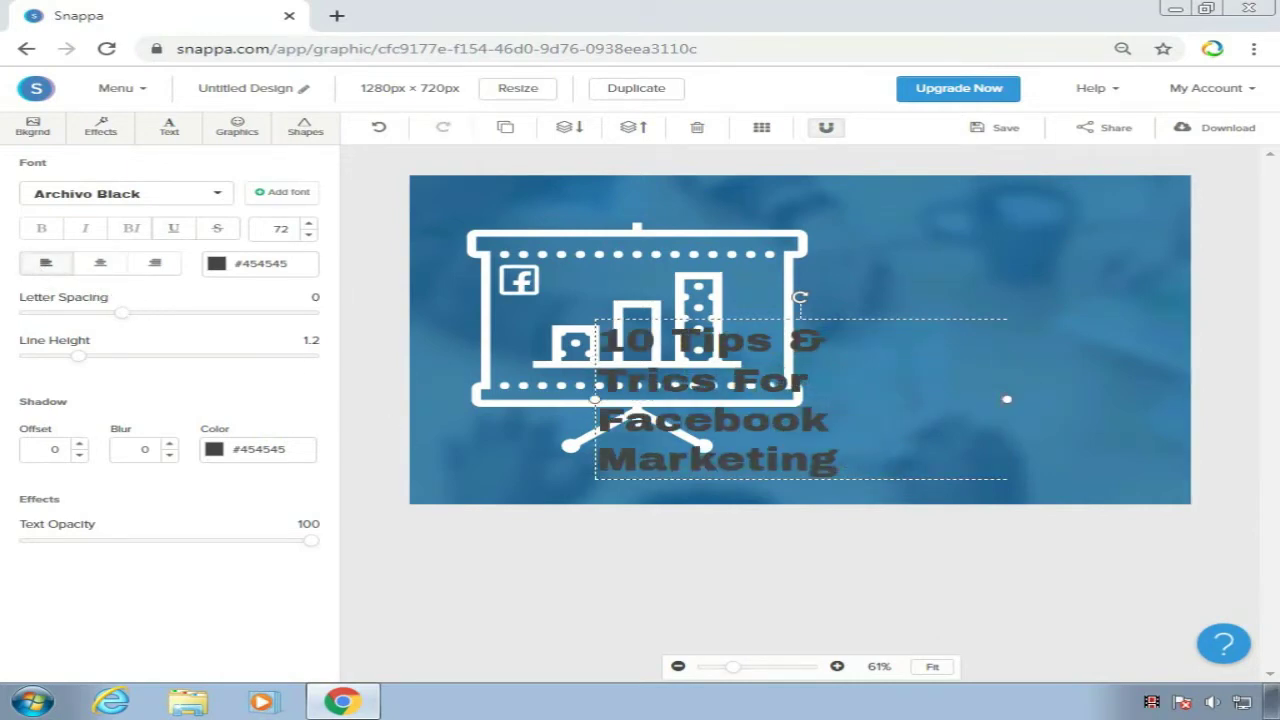
- Narrow the heading's text box and move it into the empty area beside the presentation board graphic
{"action": "left_click_drag", "start_coordinate": [1006, 400], "coordinate": [892, 406]}
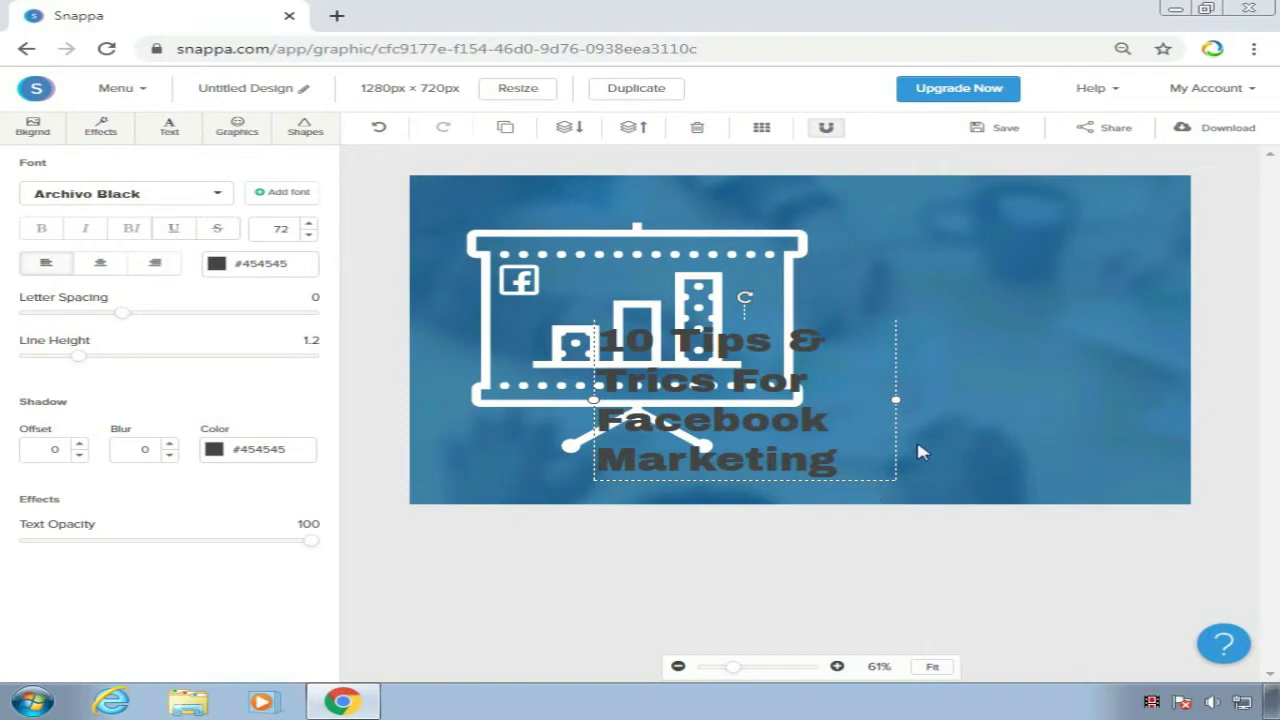
{"action": "left_click", "coordinate": [749, 542]}
{"action": "left_click_drag", "start_coordinate": [742, 463], "coordinate": [979, 383]}
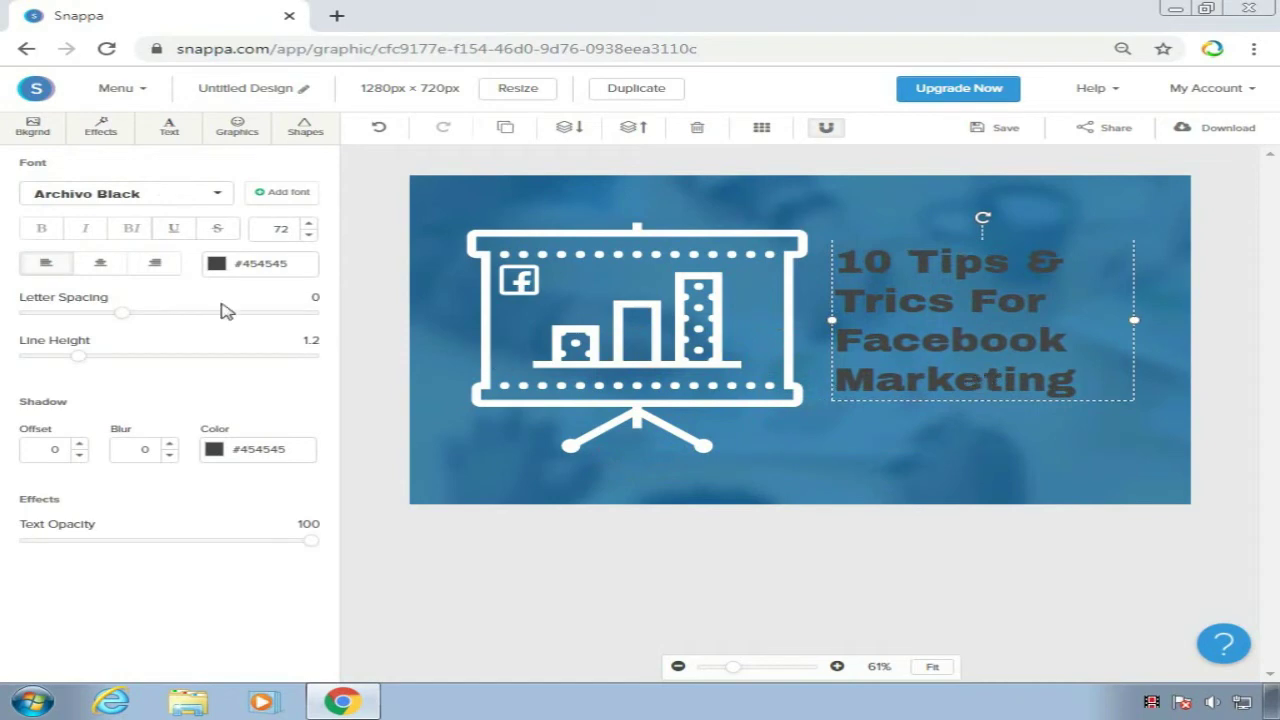
- Color the heading white, set its font size to 90 and widen the text box so "Marketing" fits on one line
{"action": "left_click", "coordinate": [216, 263]}
{"action": "left_click", "coordinate": [240, 343]}
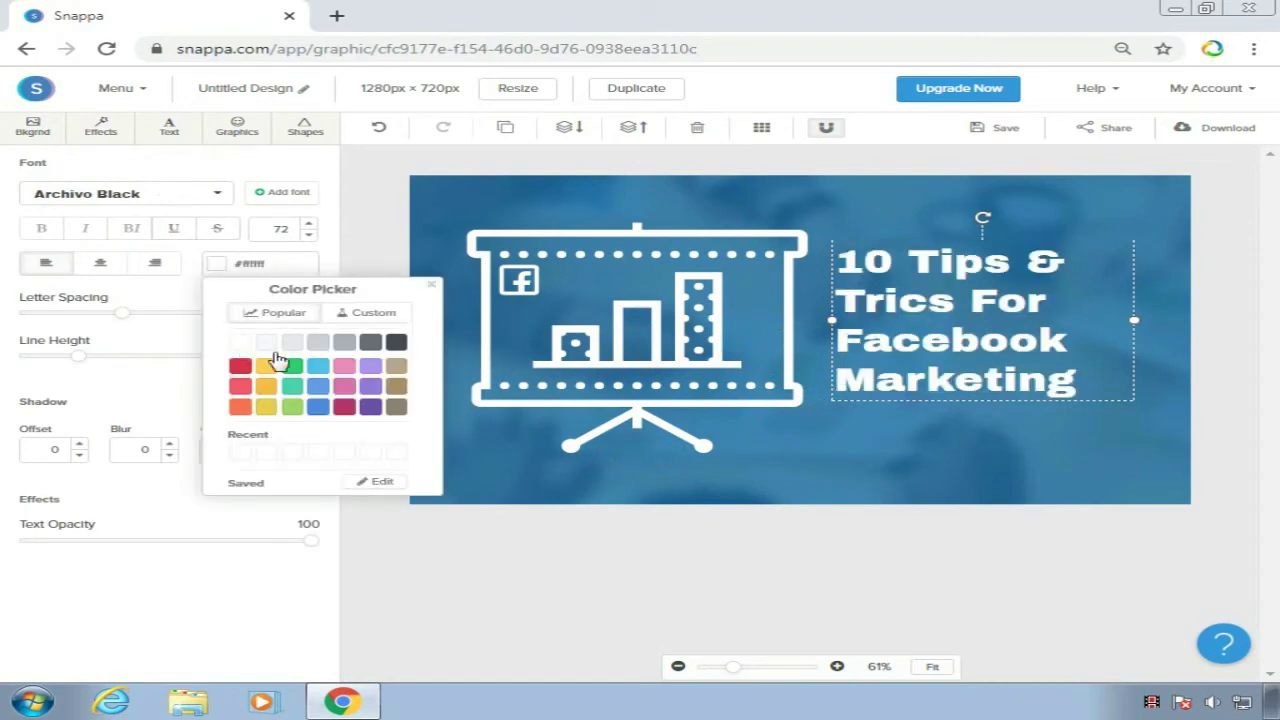
{"action": "double_click", "coordinate": [279, 229]}
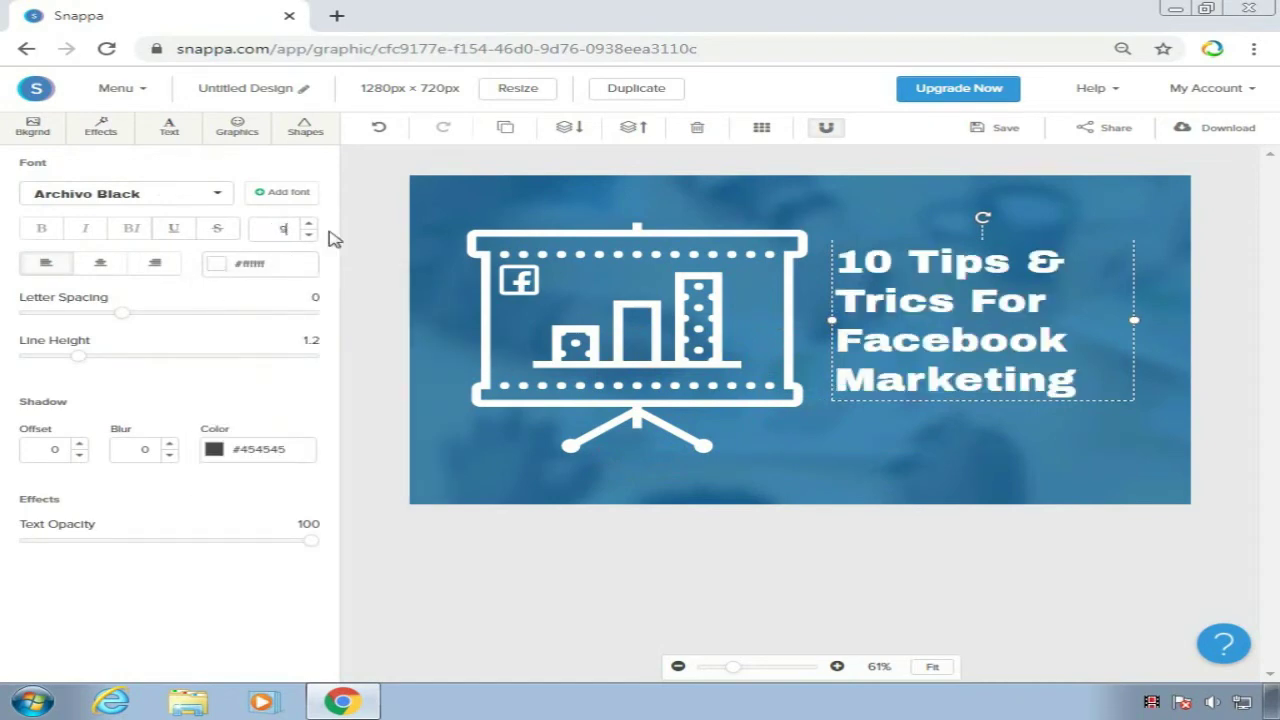
{"action": "type", "text": "90"}
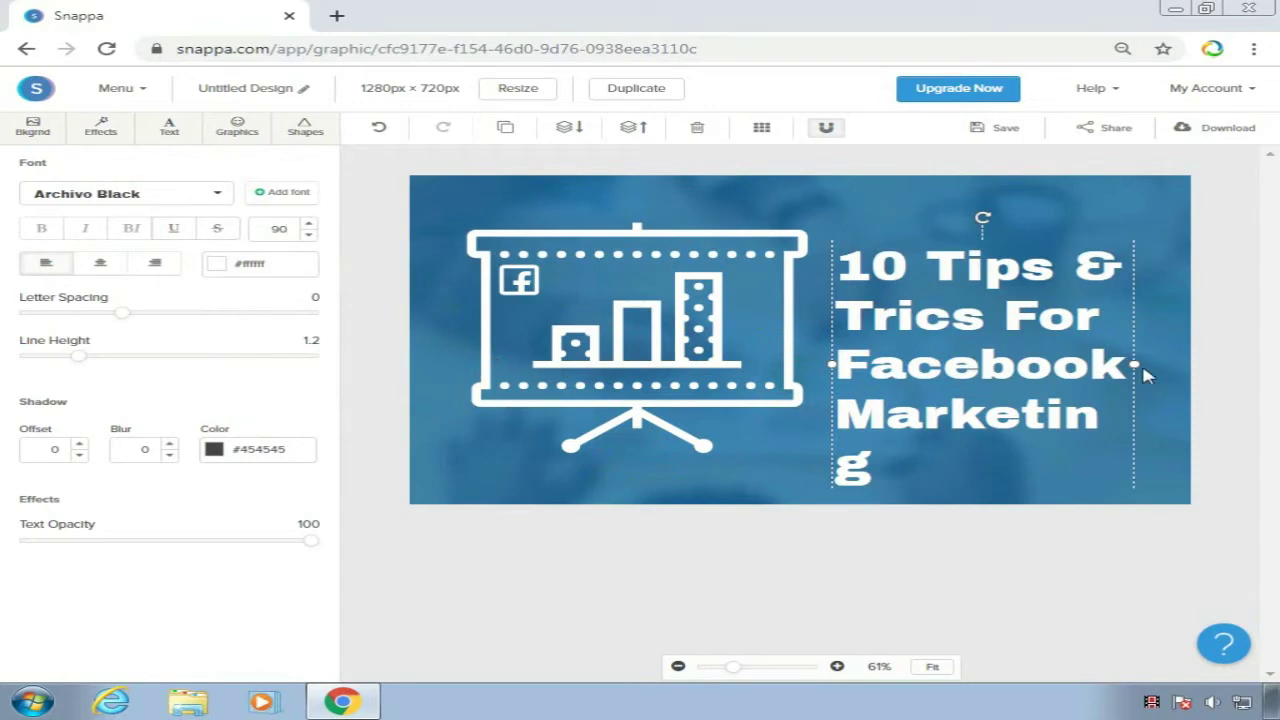
{"action": "left_click_drag", "start_coordinate": [1138, 366], "coordinate": [1157, 366]}
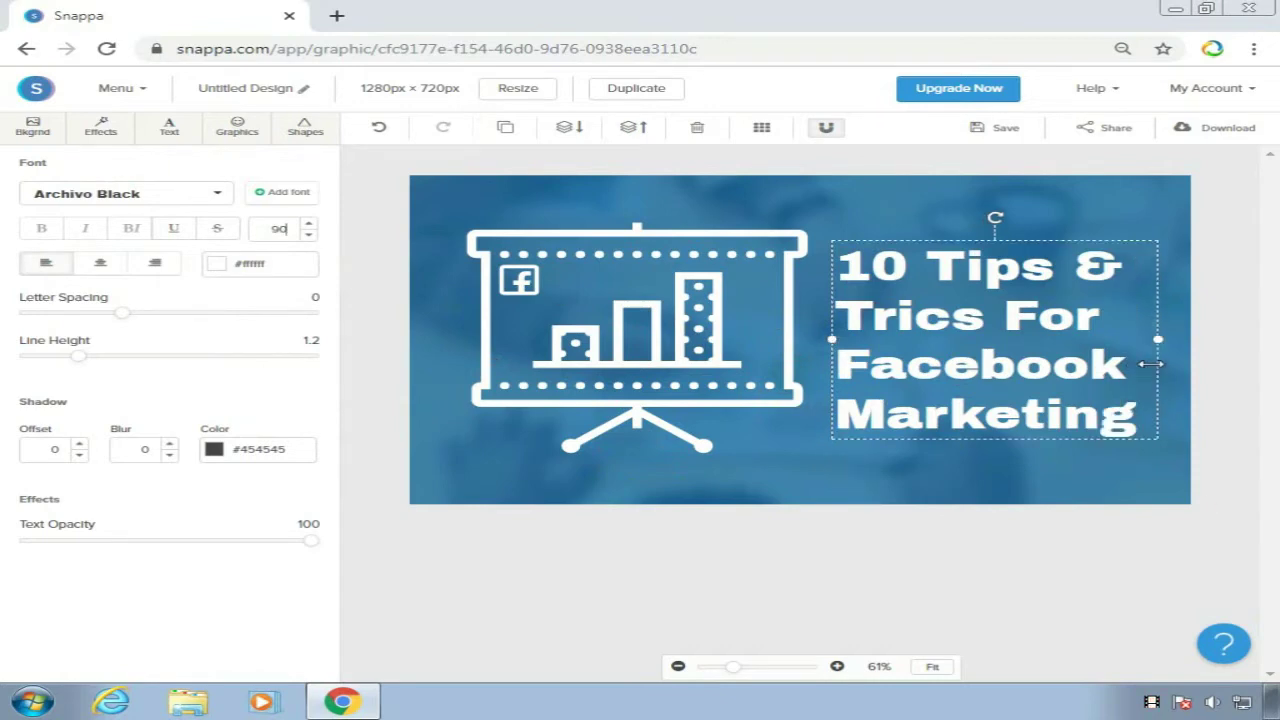
- Change the heading's font to Carter One and shift the text slightly up and away from the board graphic
{"action": "left_click", "coordinate": [218, 194]}
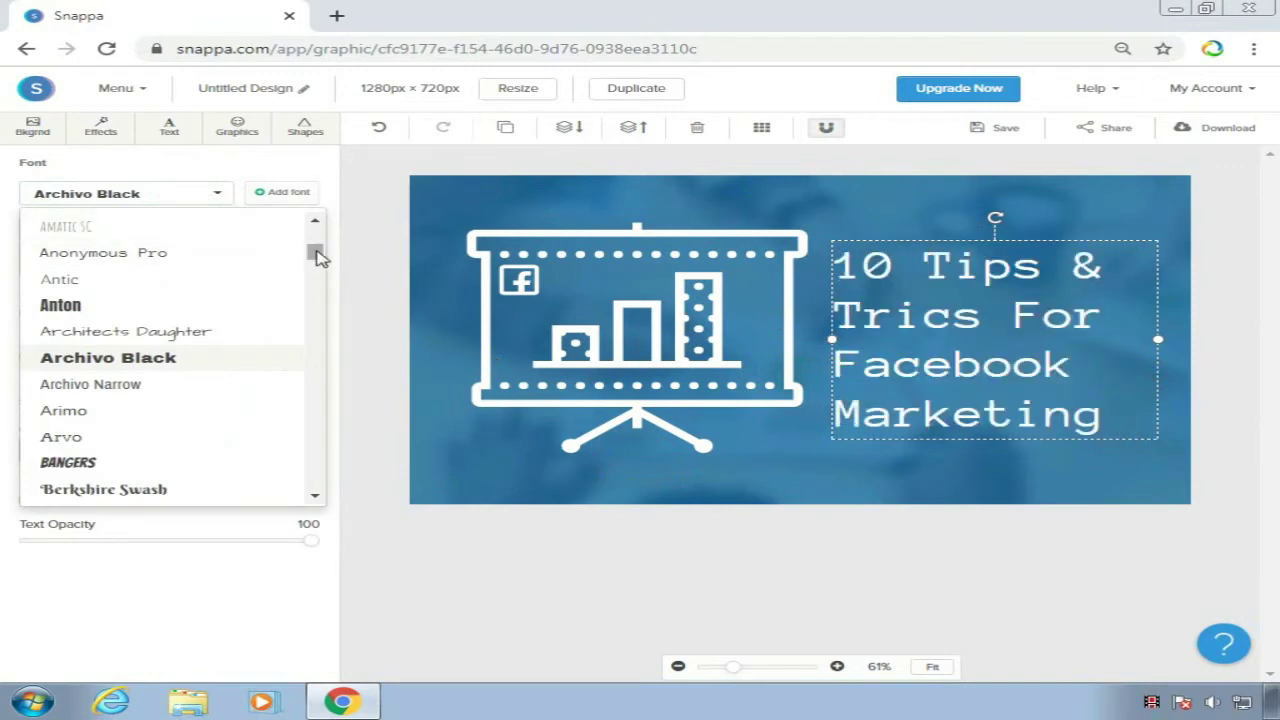
{"action": "left_click_drag", "start_coordinate": [316, 251], "coordinate": [318, 274]}
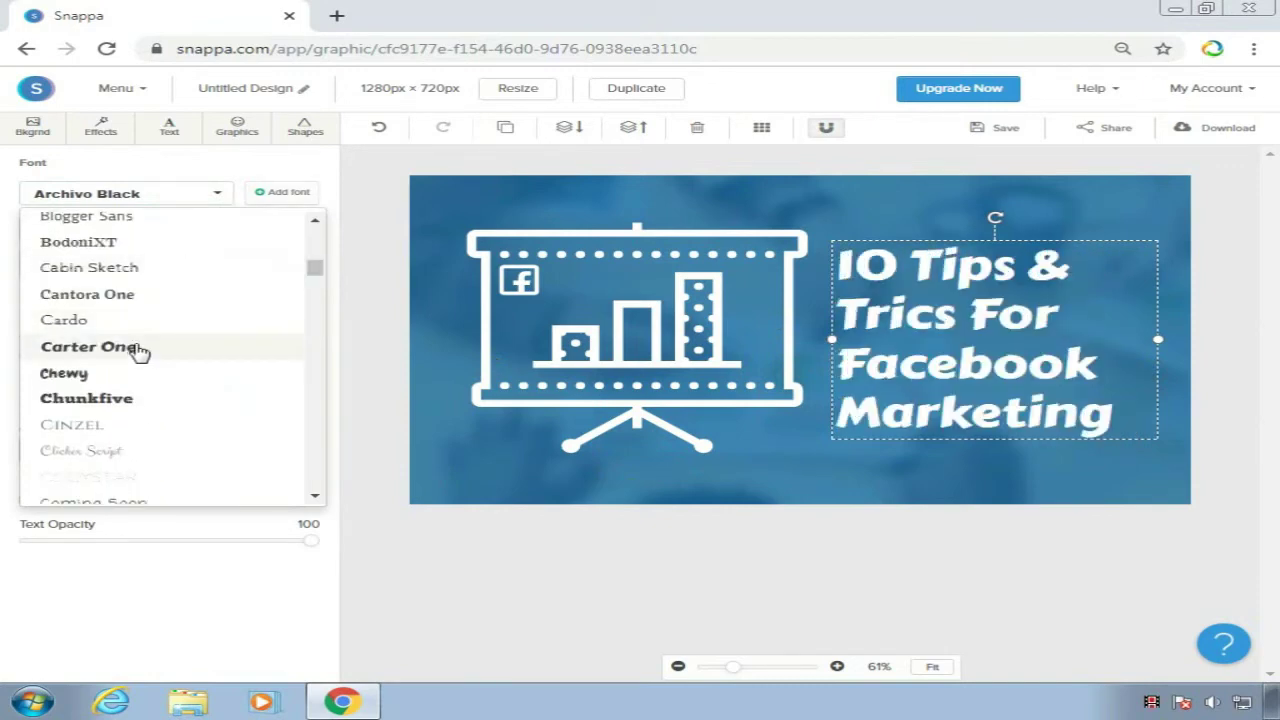
{"action": "left_click", "coordinate": [137, 350]}
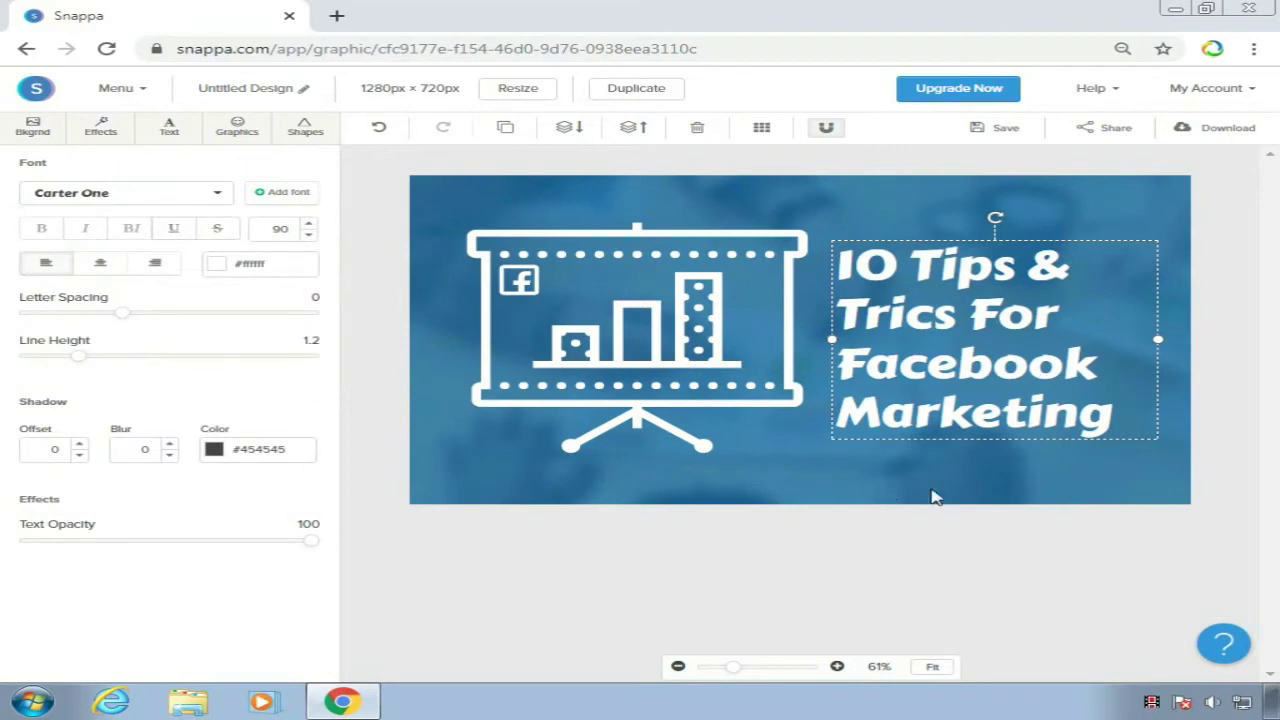
{"action": "left_click_drag", "start_coordinate": [942, 417], "coordinate": [947, 404]}
{"action": "left_click", "coordinate": [936, 570]}
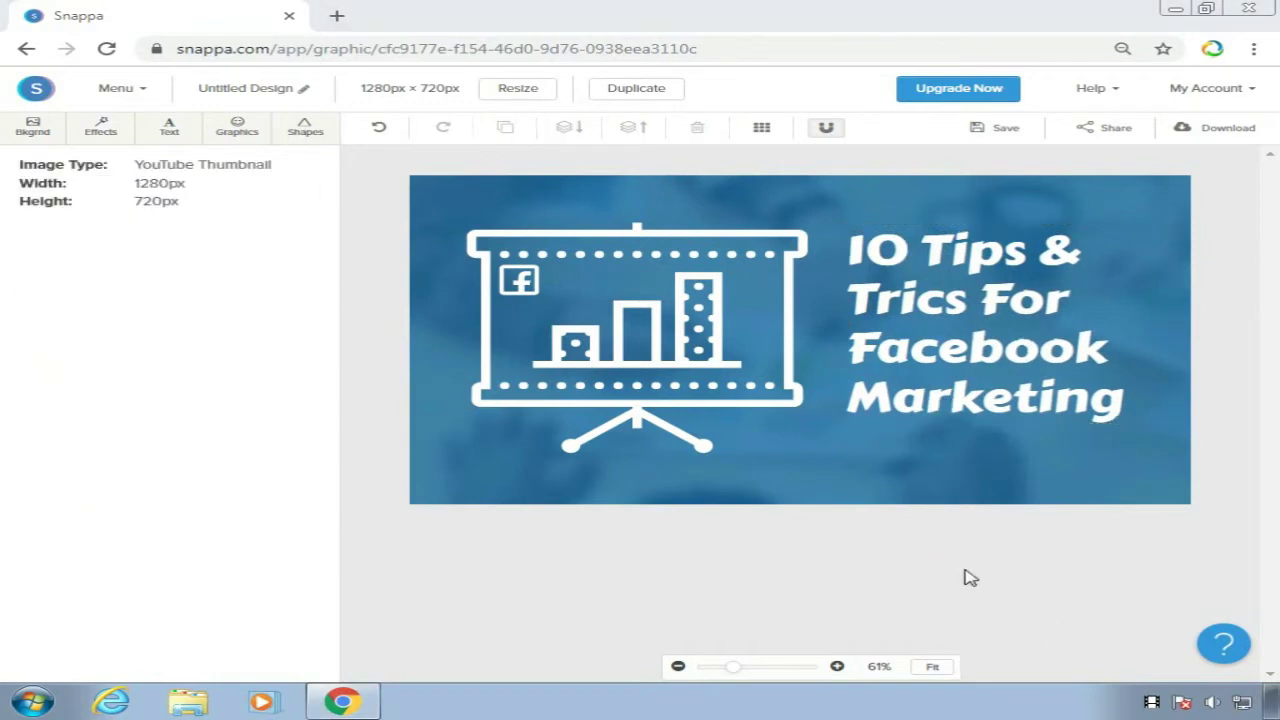
- Download the design as a PNG file named Untitled Design into the Downloads folder
{"action": "left_click", "coordinate": [1221, 143]}
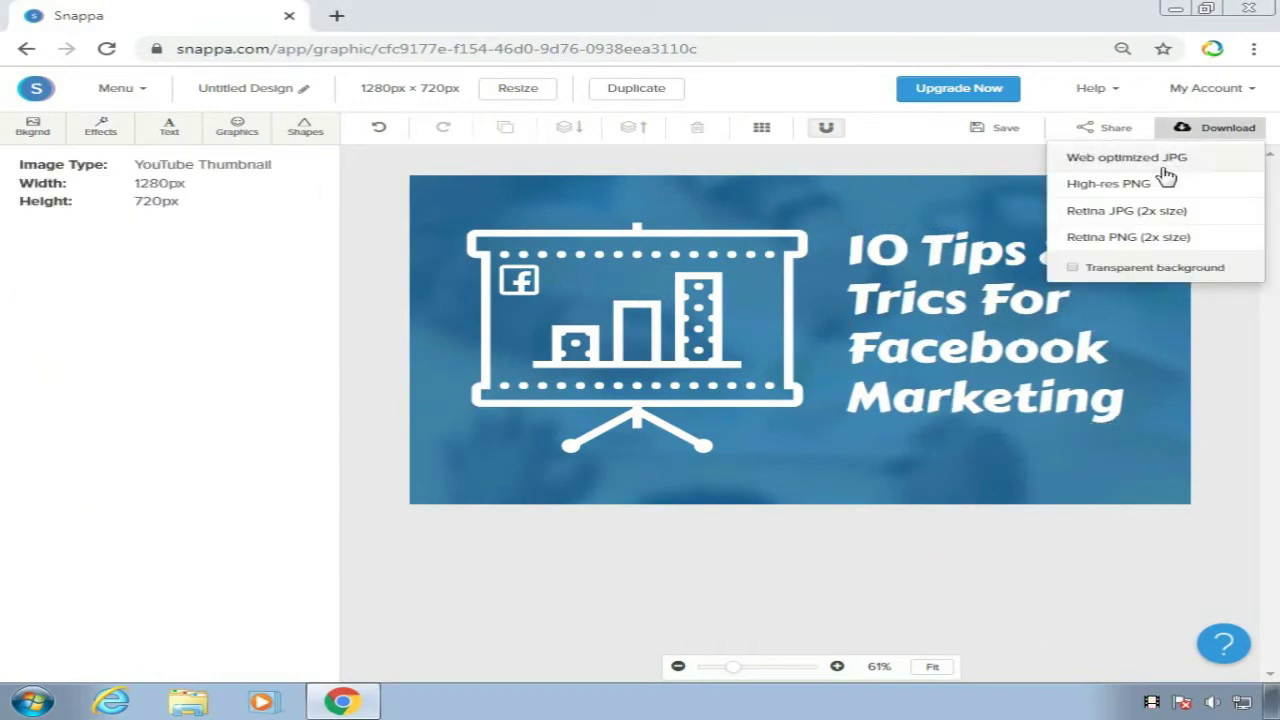
{"action": "left_click", "coordinate": [1200, 157]}
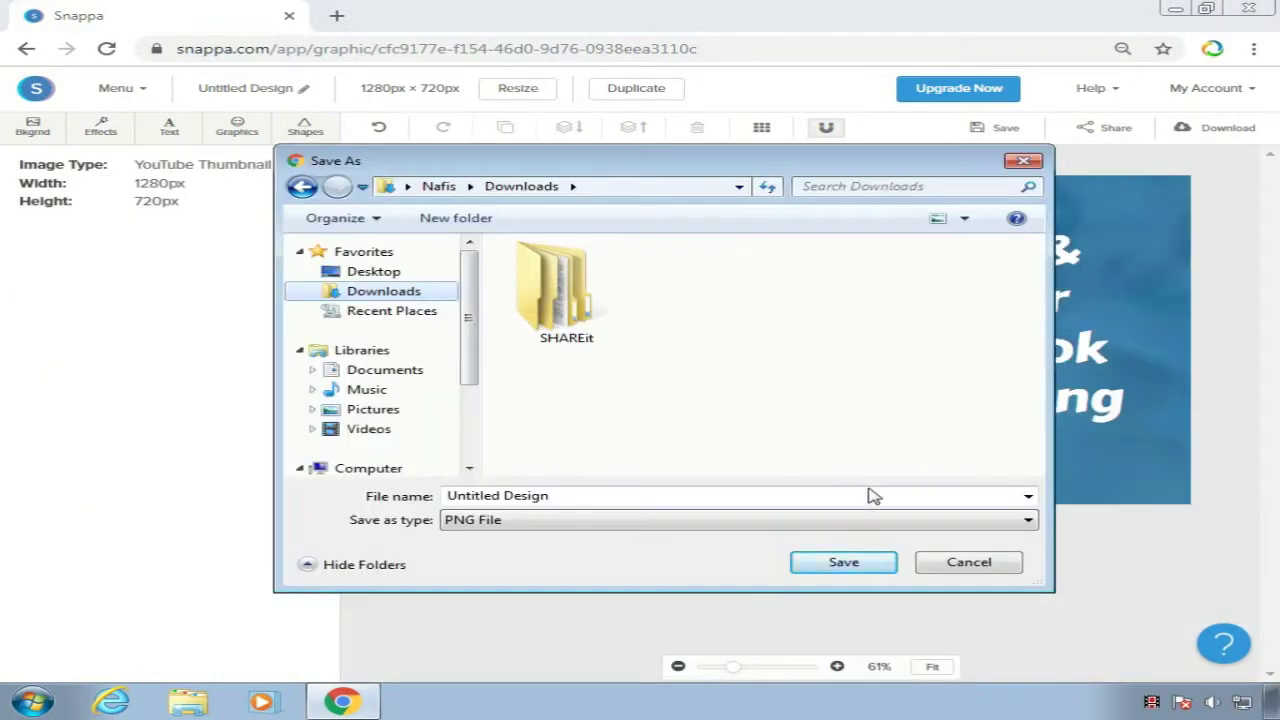
{"action": "left_click", "coordinate": [844, 563]}
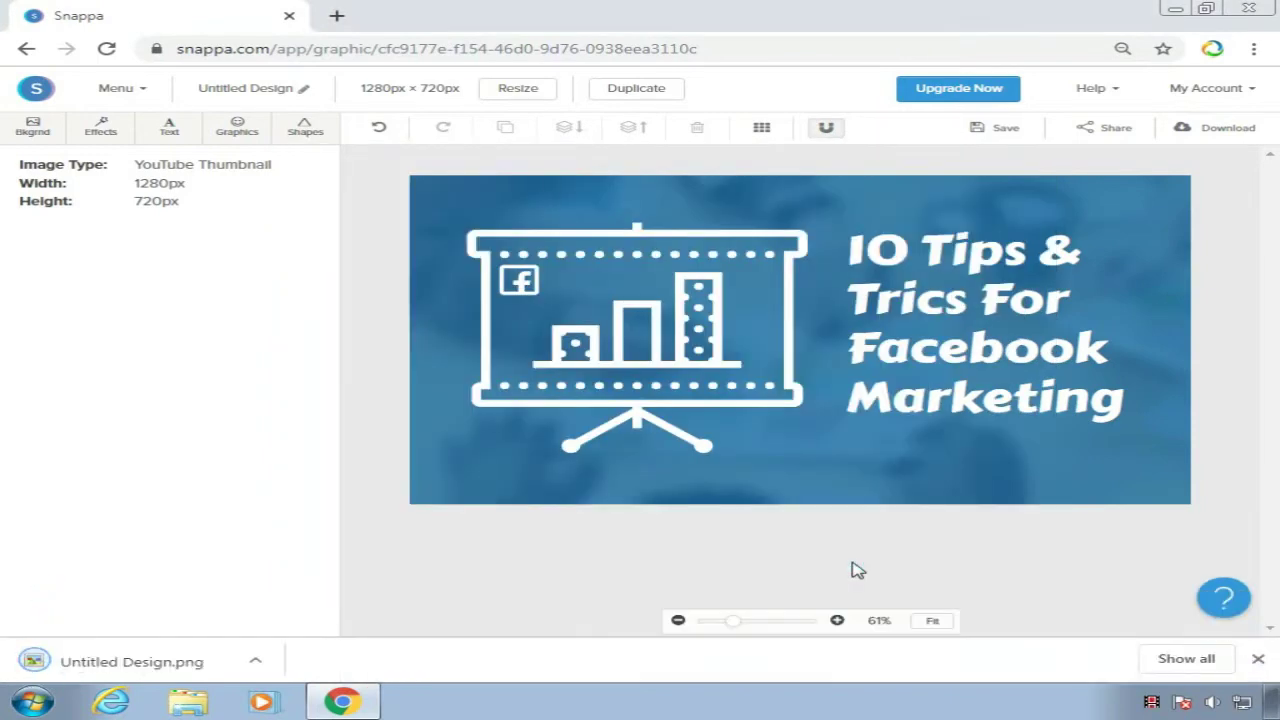
- Show the downloaded image in its folder, open it to examine the picture up close, and close the viewer
{"action": "left_click", "coordinate": [257, 661]}
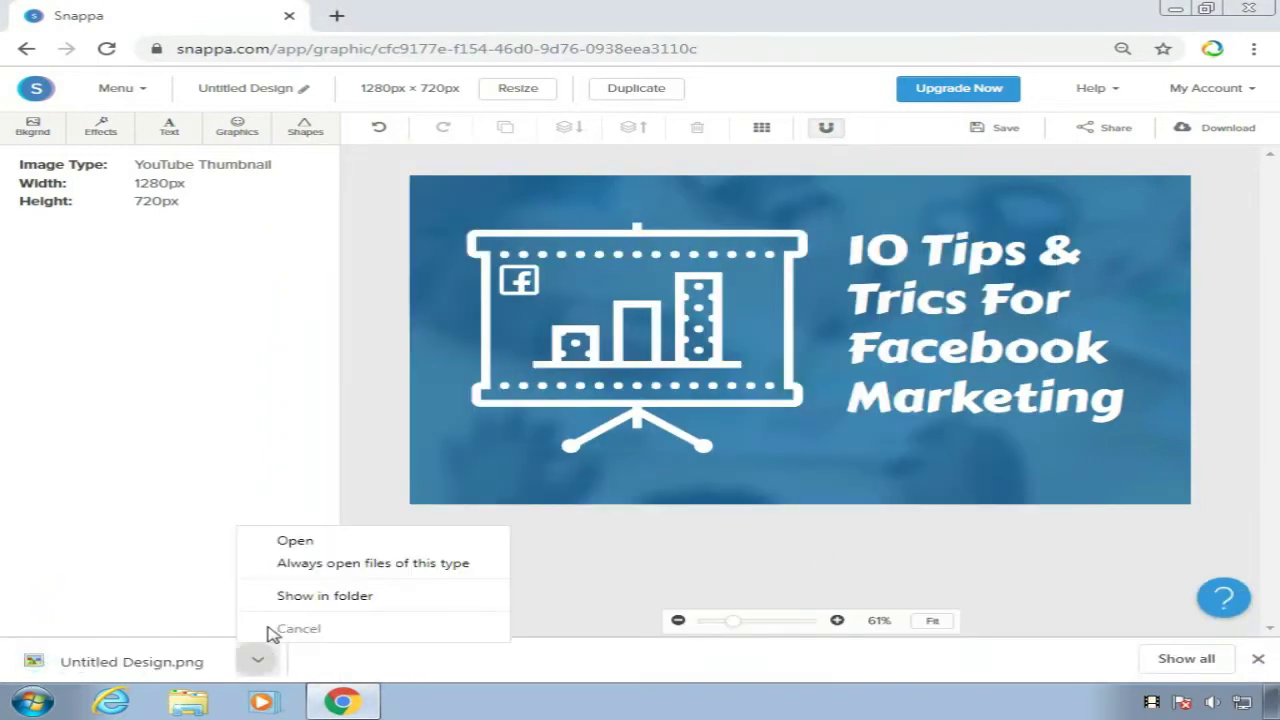
{"action": "left_click", "coordinate": [340, 597]}
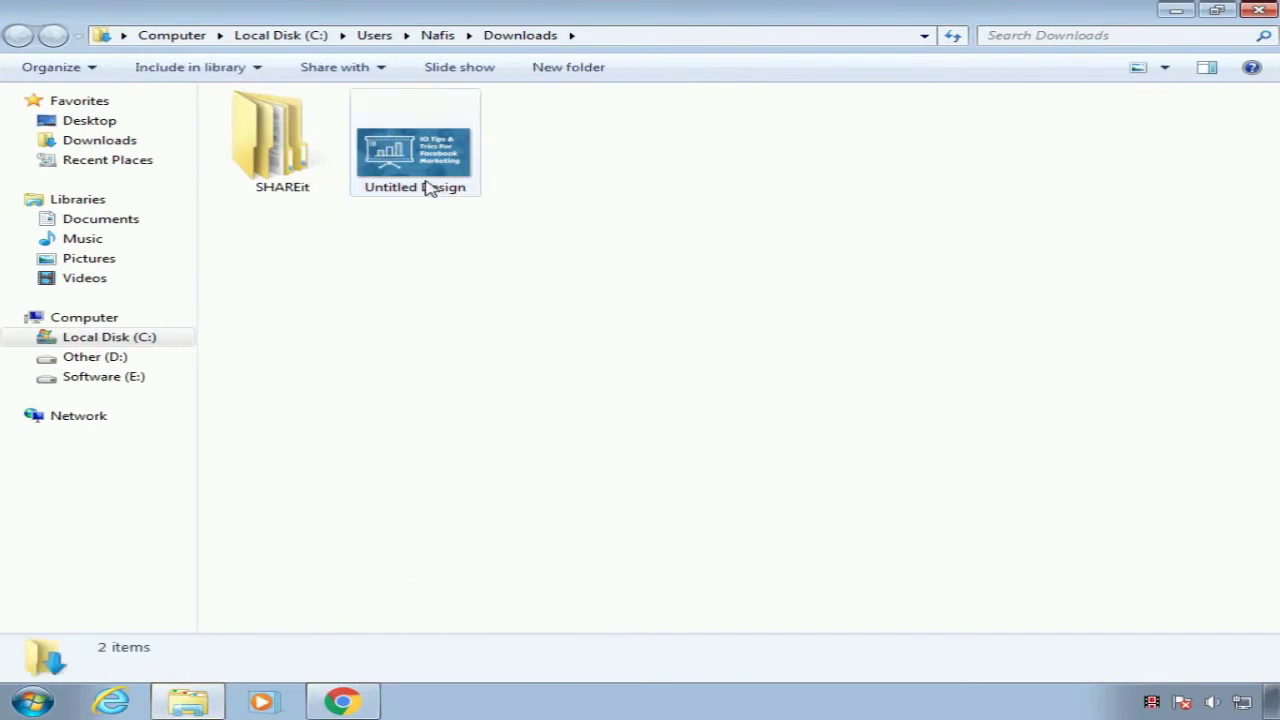
{"action": "double_click", "coordinate": [426, 186]}
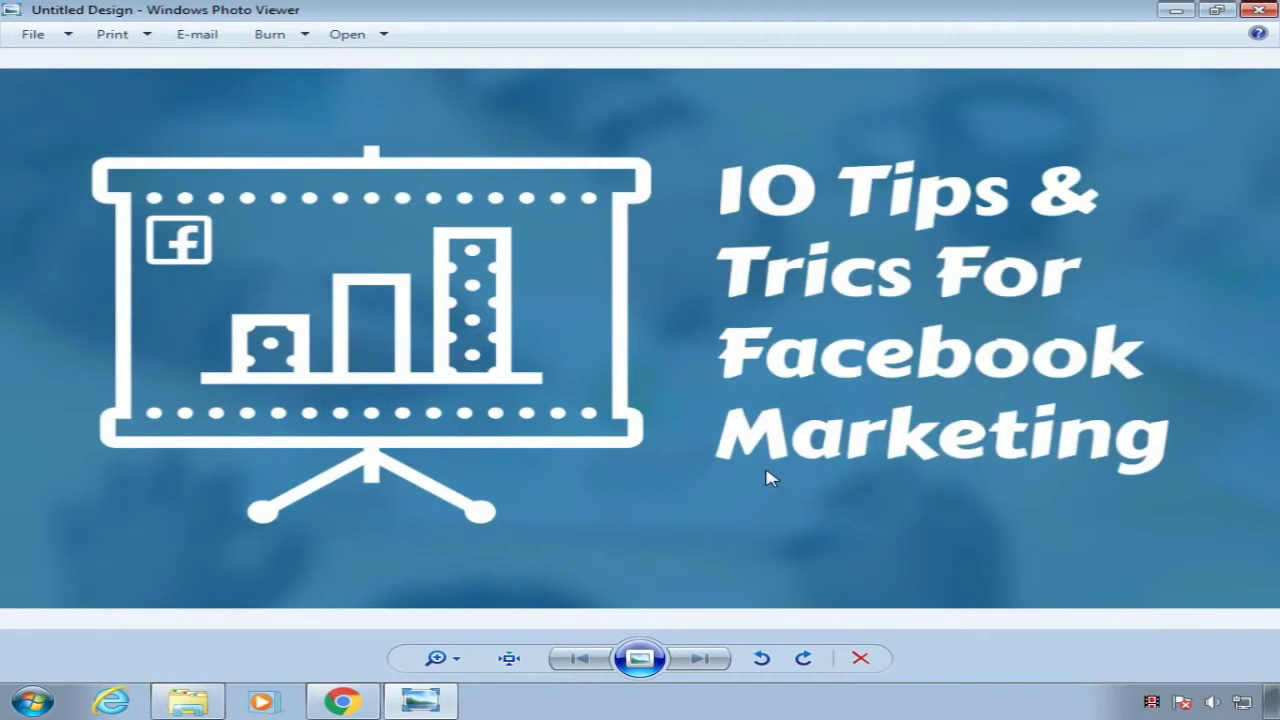
{"action": "scroll", "coordinate": [766, 477], "scroll_direction": "up", "scroll_amount": 3}
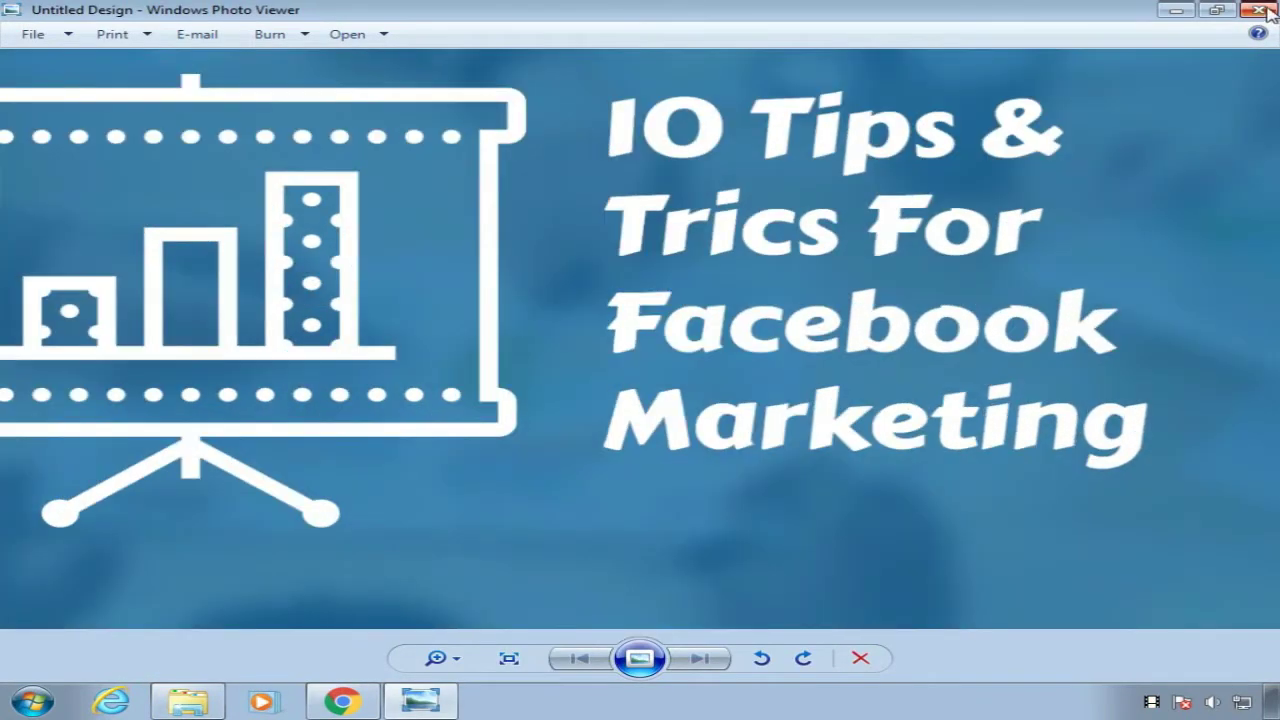
{"action": "left_click", "coordinate": [1259, 9]}
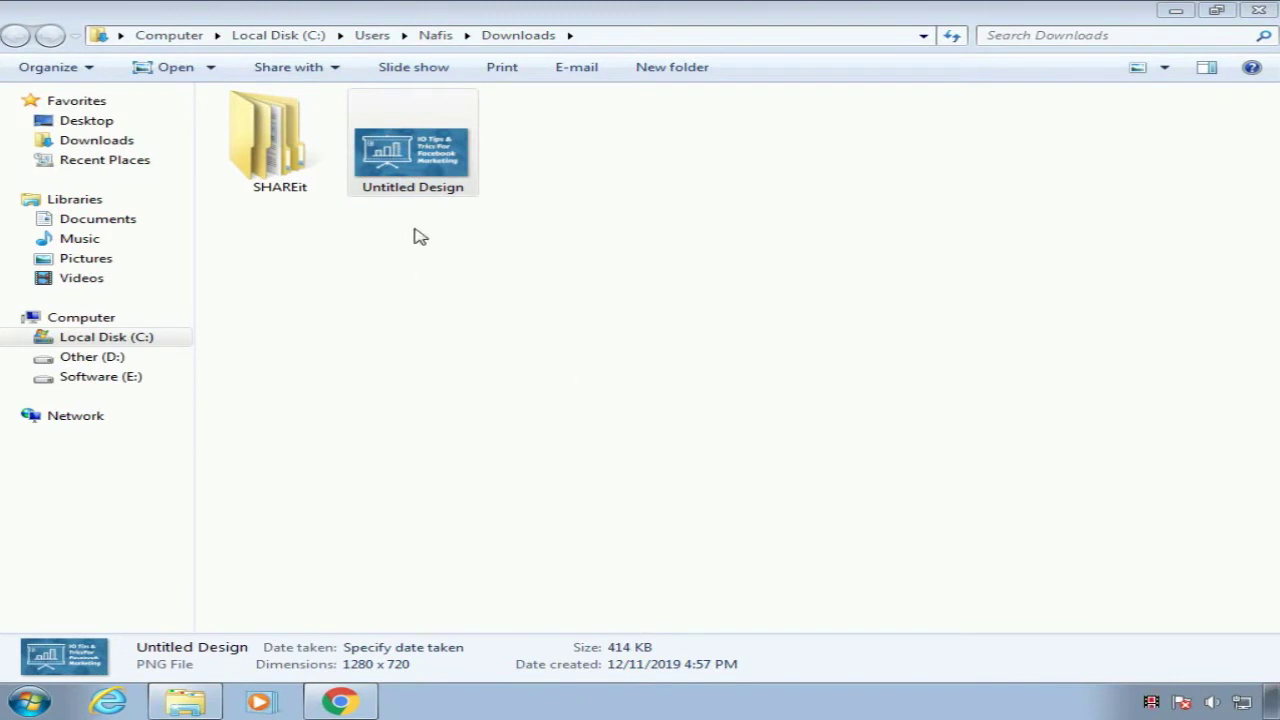
- Check the pixel dimensions and file size in the Untitled Design image's detailed properties, closing them when done
{"action": "right_click", "coordinate": [417, 193]}
{"action": "left_click", "coordinate": [492, 669]}
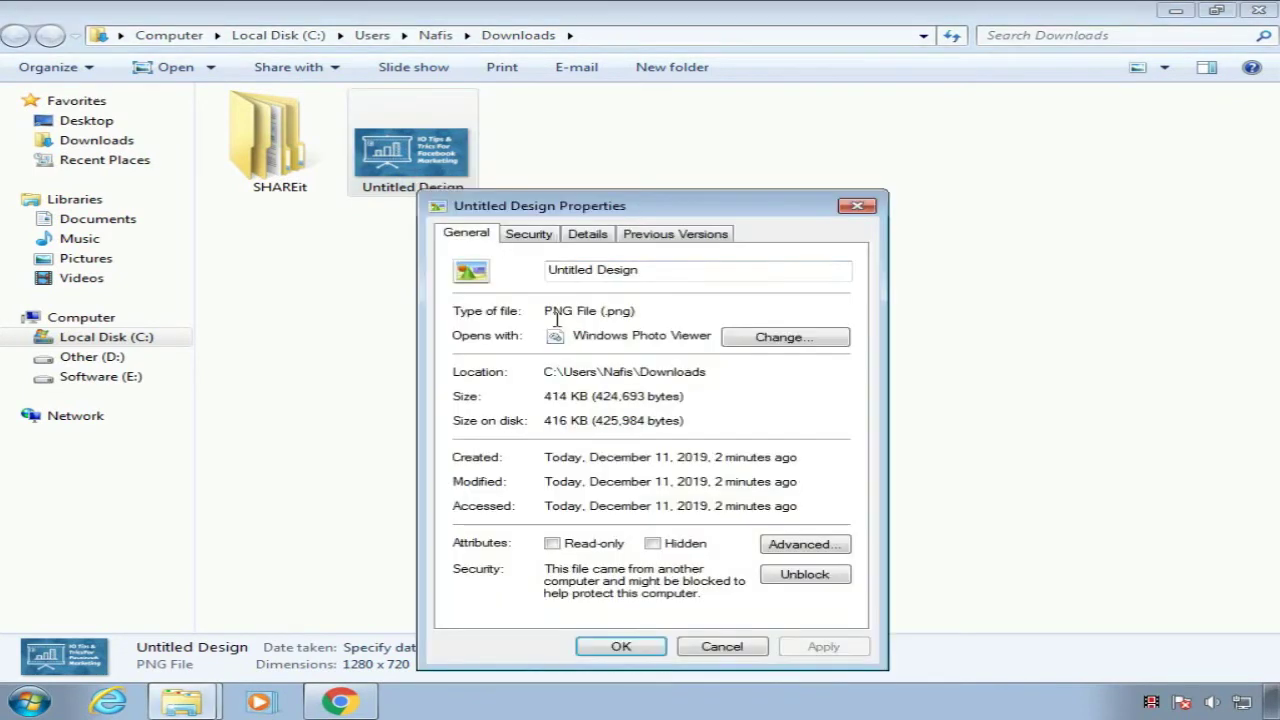
{"action": "left_click", "coordinate": [593, 242]}
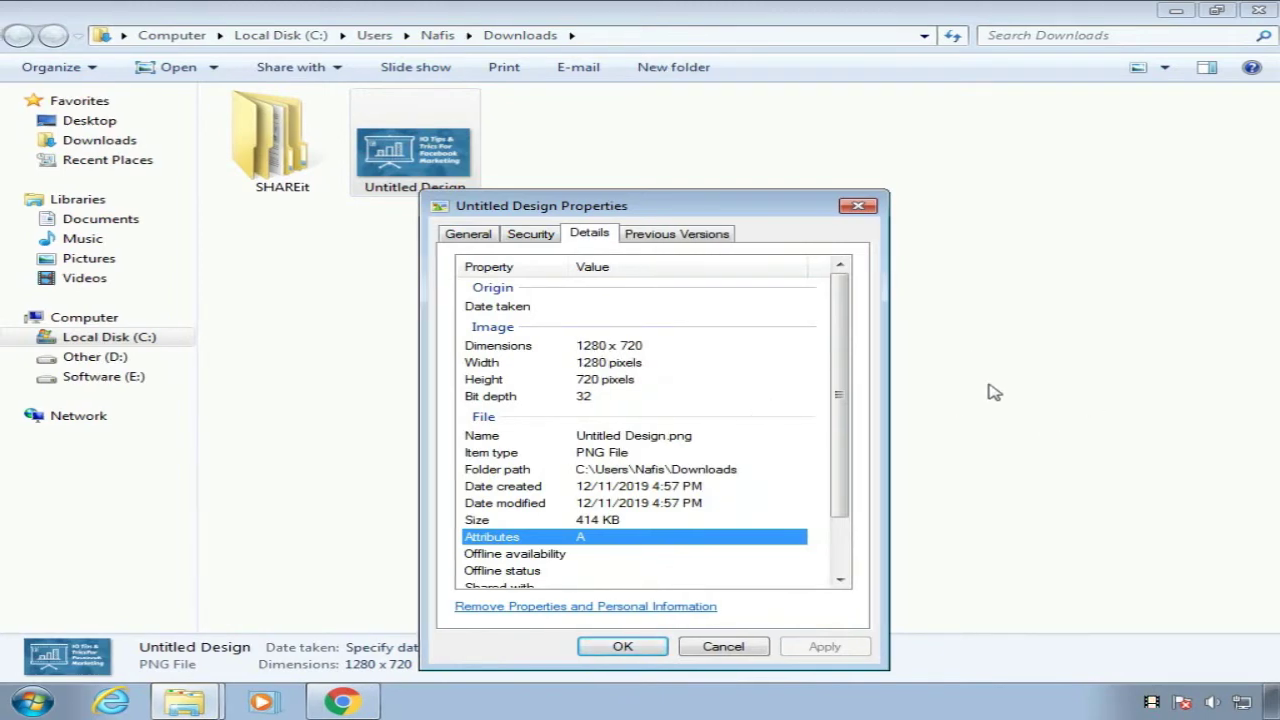
{"action": "left_click", "coordinate": [857, 208]}
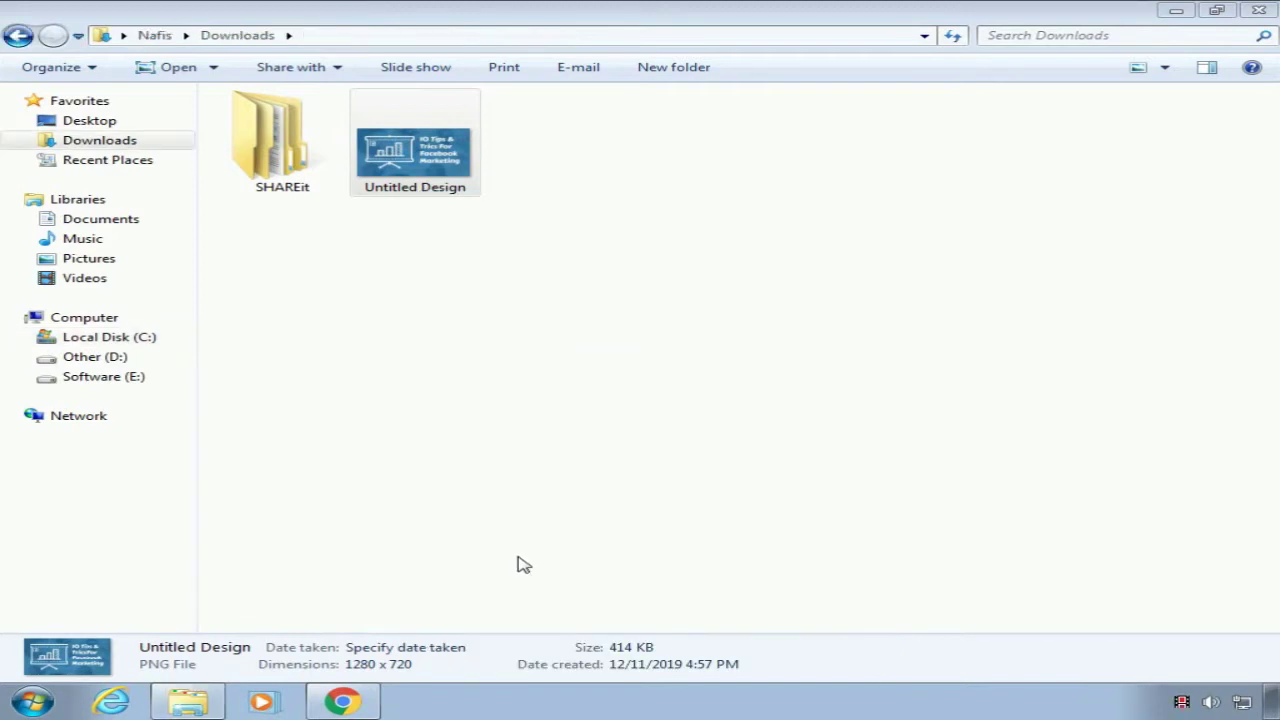
- Switch back to the Snappa design in Chrome and launch the Snipping Tool
{"action": "left_click", "coordinate": [342, 701]}
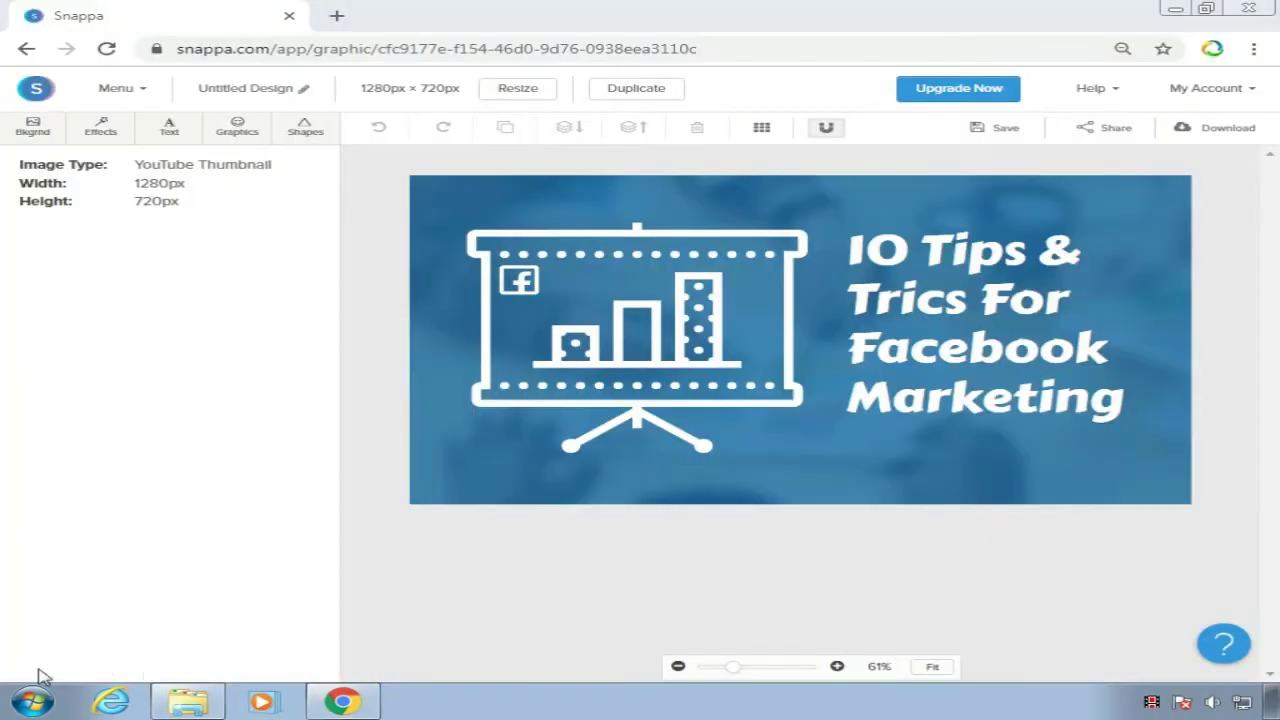
{"action": "left_click", "coordinate": [14, 708]}
{"action": "type", "text": "sni"}
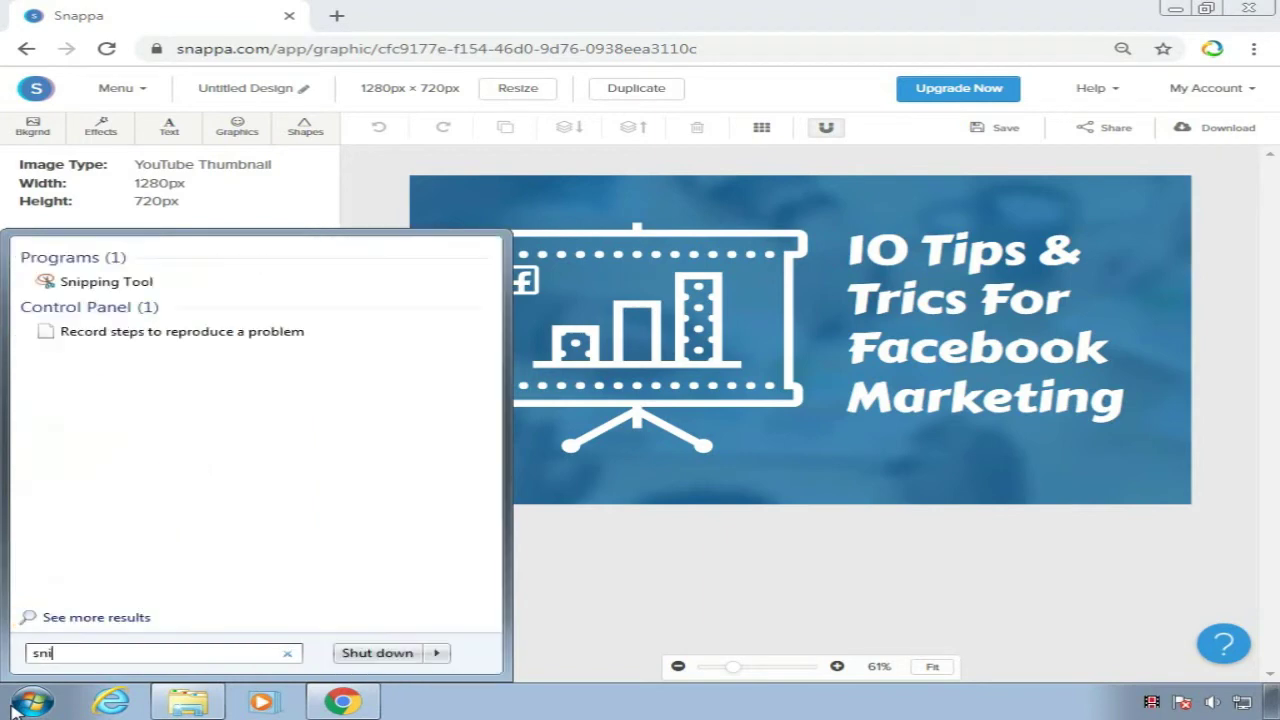
{"action": "type", "text": "pping"}
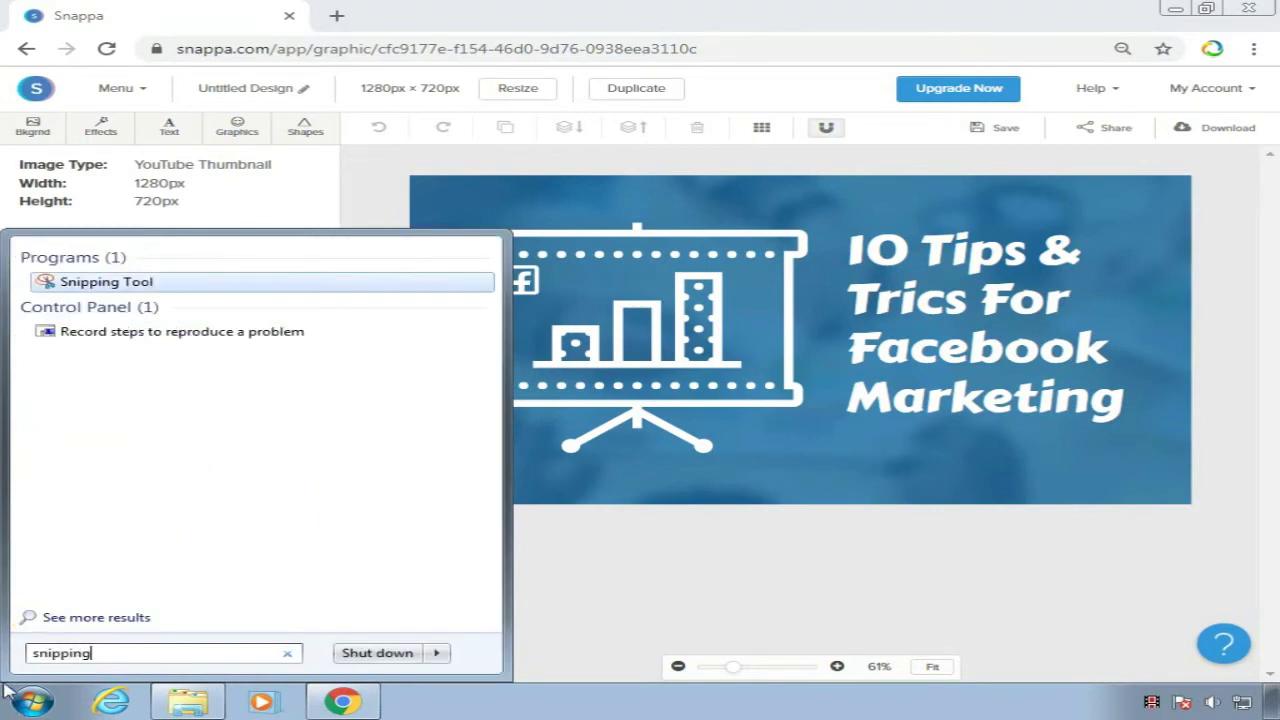
{"action": "left_click", "coordinate": [268, 287]}
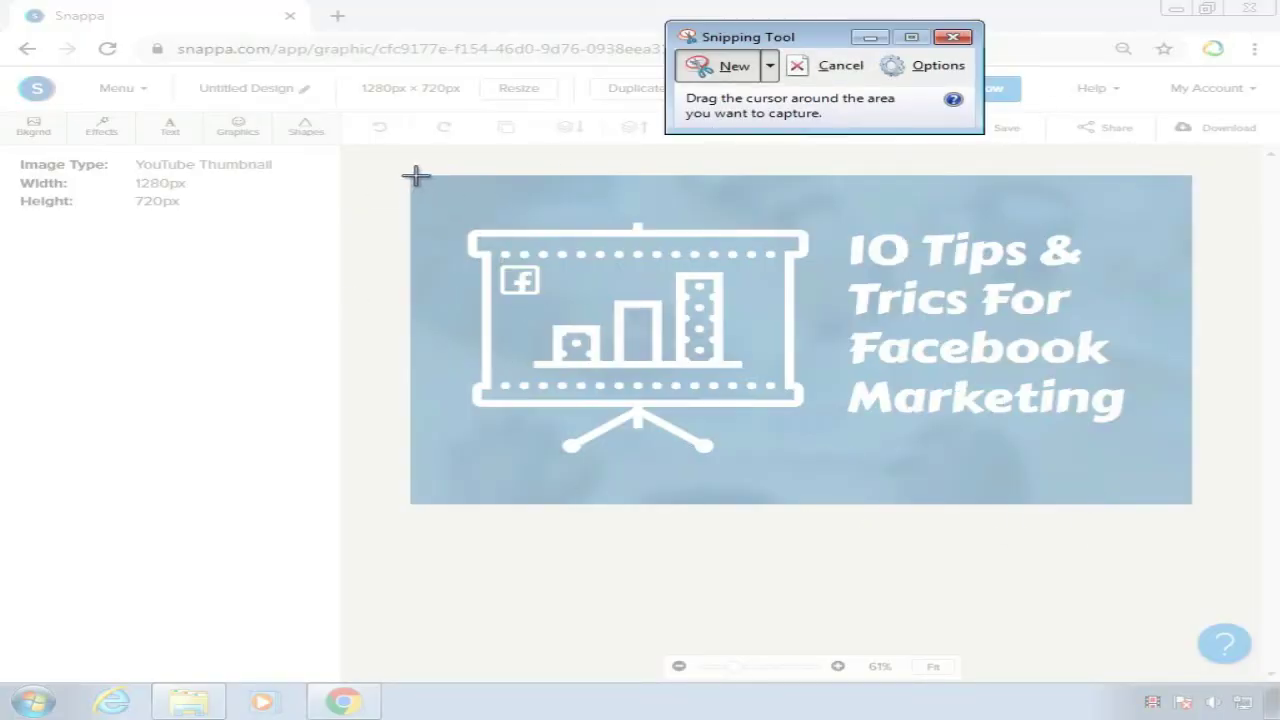
- Snip the whole thumbnail canvas and save the snip as a PNG named Capture in the Downloads folder
{"action": "left_click_drag", "start_coordinate": [415, 177], "coordinate": [1188, 503]}
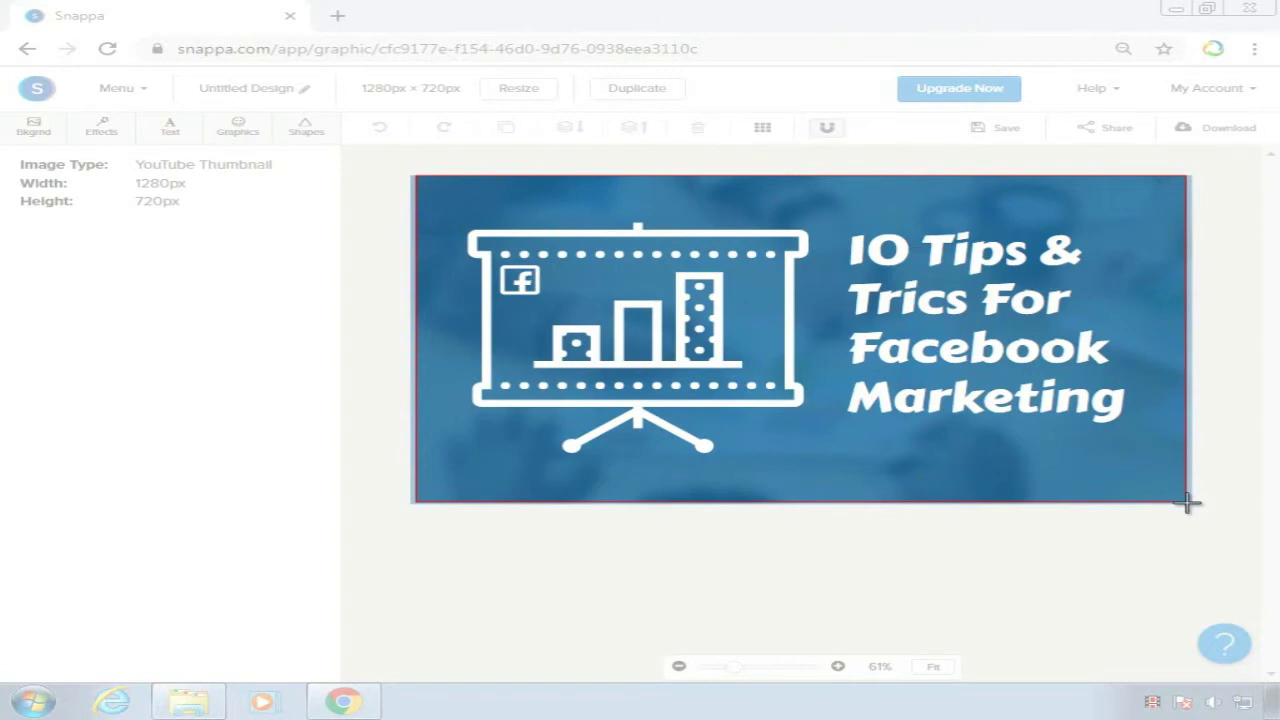
{"action": "left_click_drag", "start_coordinate": [1188, 503], "coordinate": [1186, 504]}
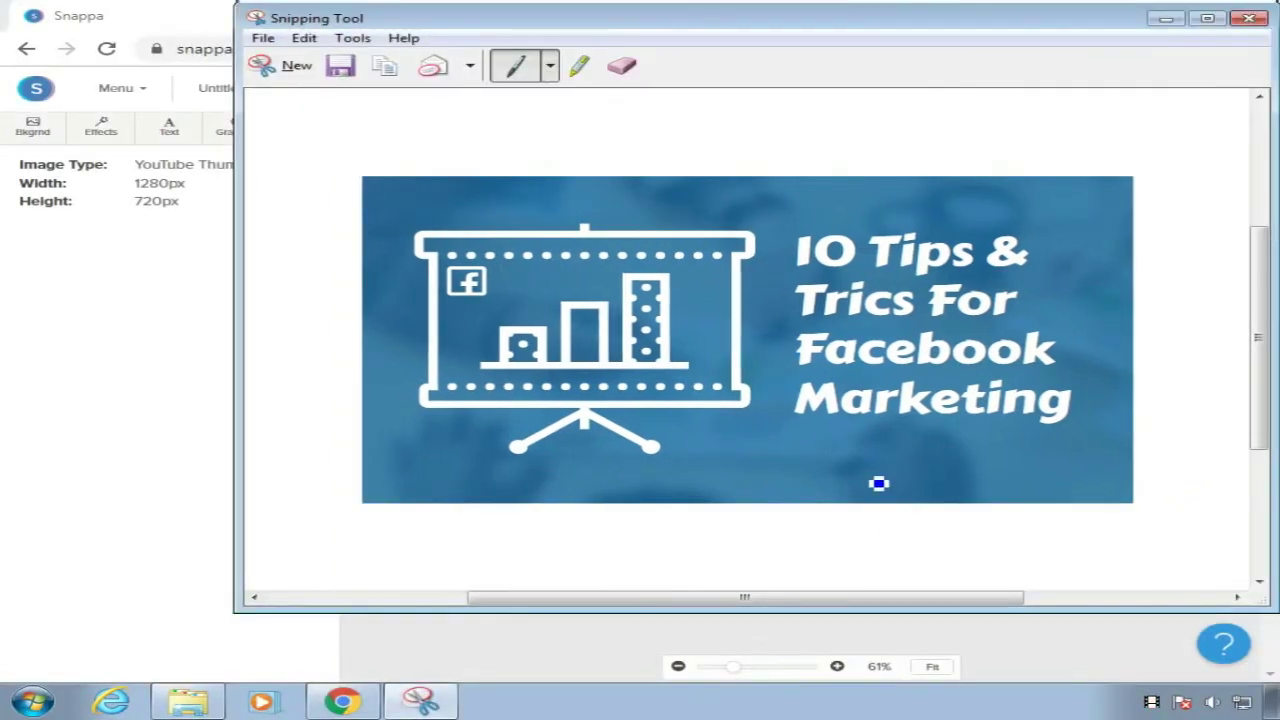
{"action": "left_click", "coordinate": [263, 38]}
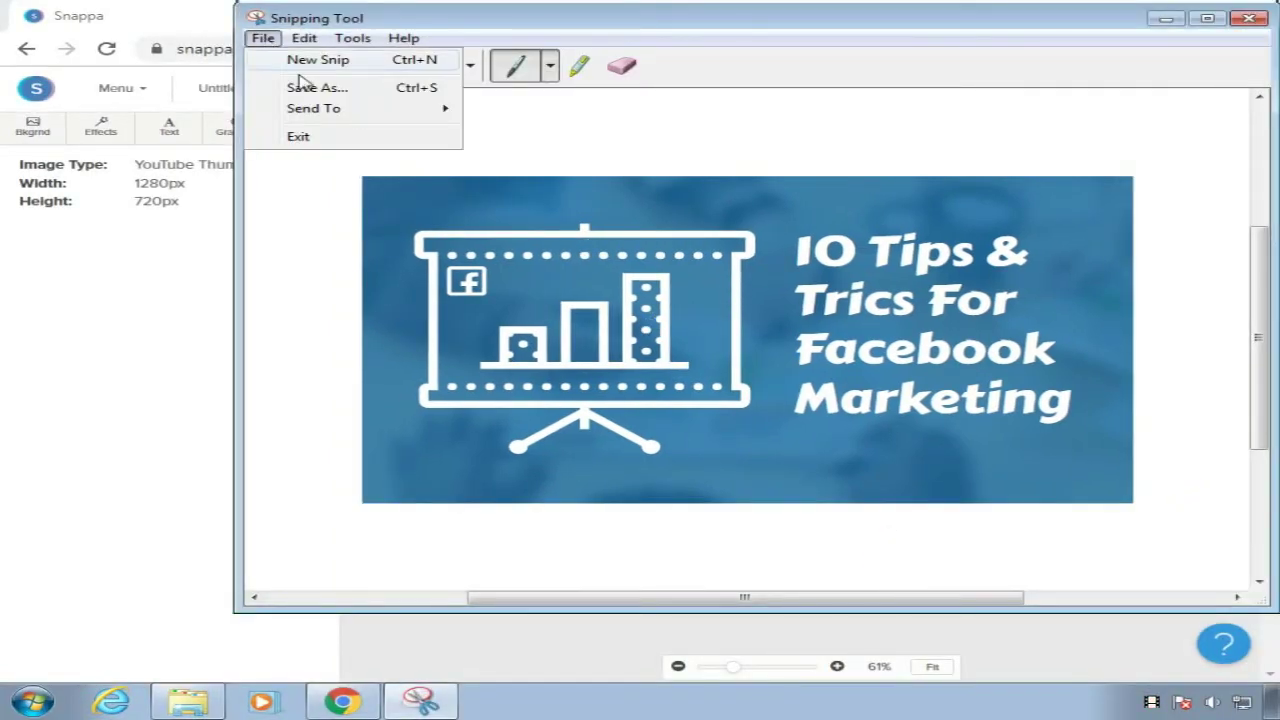
{"action": "left_click", "coordinate": [300, 88]}
{"action": "left_click", "coordinate": [837, 476]}
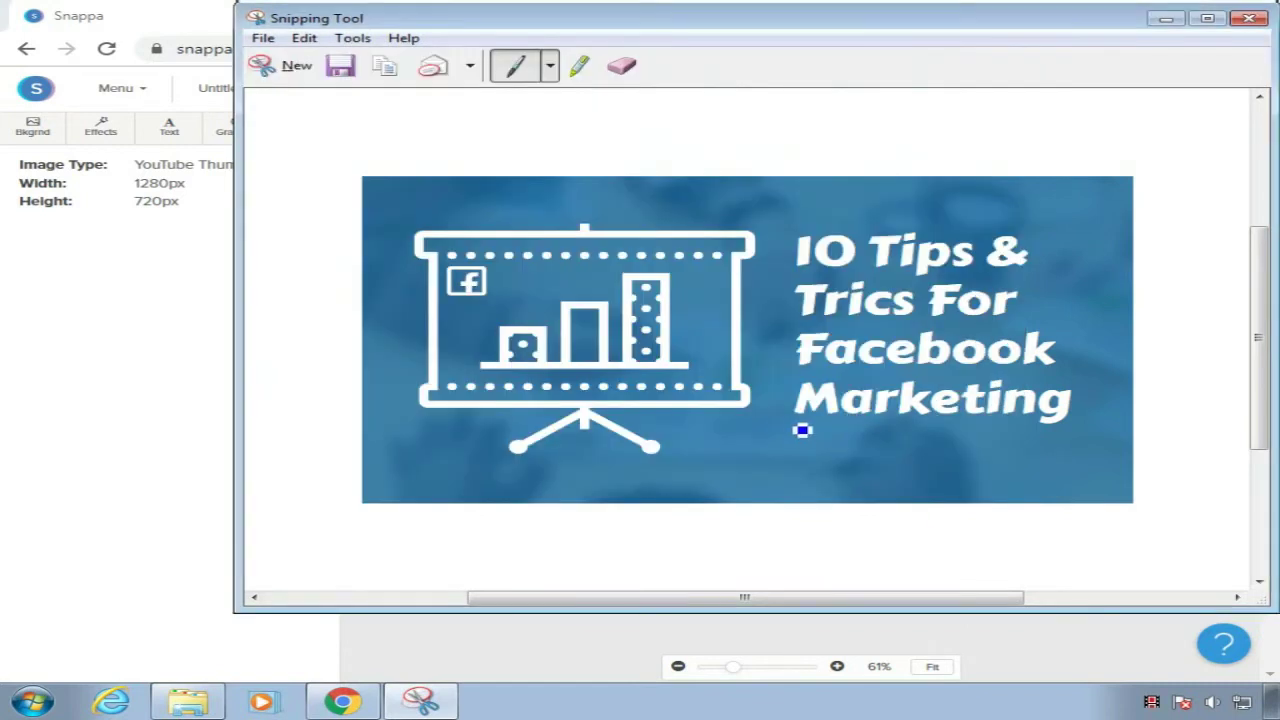
- Check the pixel dimensions and file size in the detailed properties of the Capture image in Downloads, closing them when done
{"action": "left_click", "coordinate": [188, 701]}
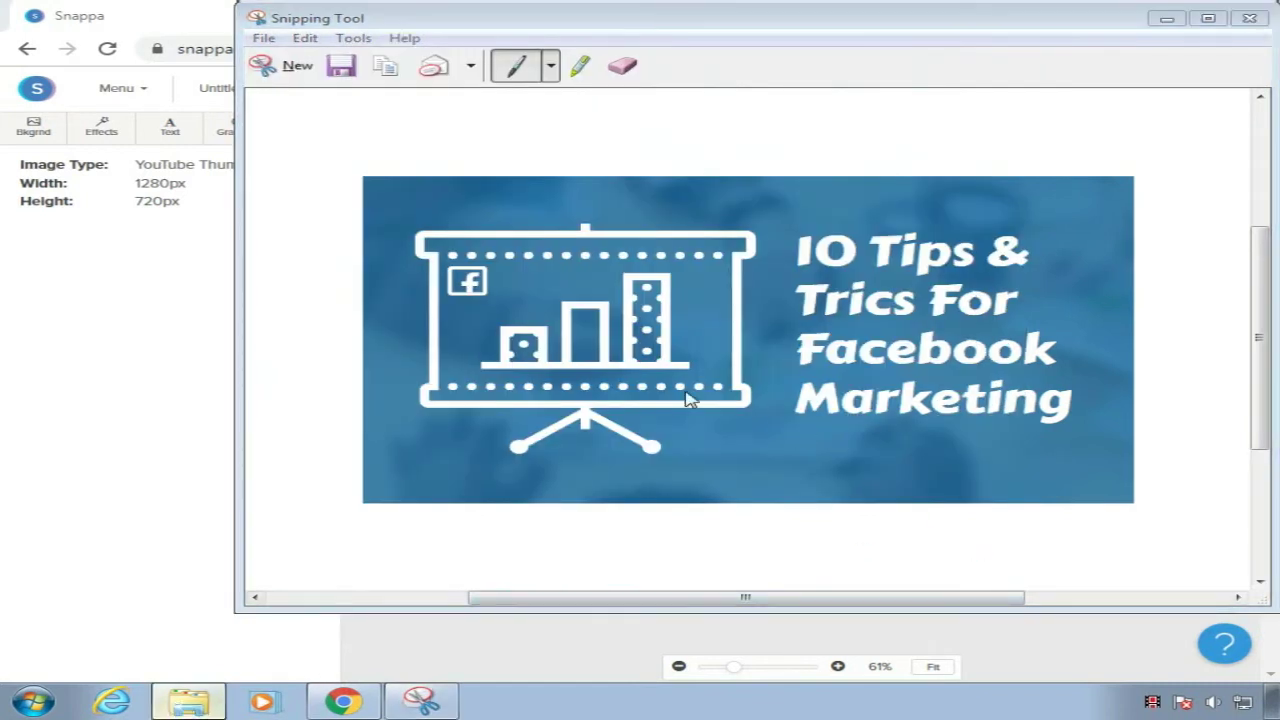
{"action": "left_click", "coordinate": [418, 185]}
{"action": "right_click", "coordinate": [418, 172]}
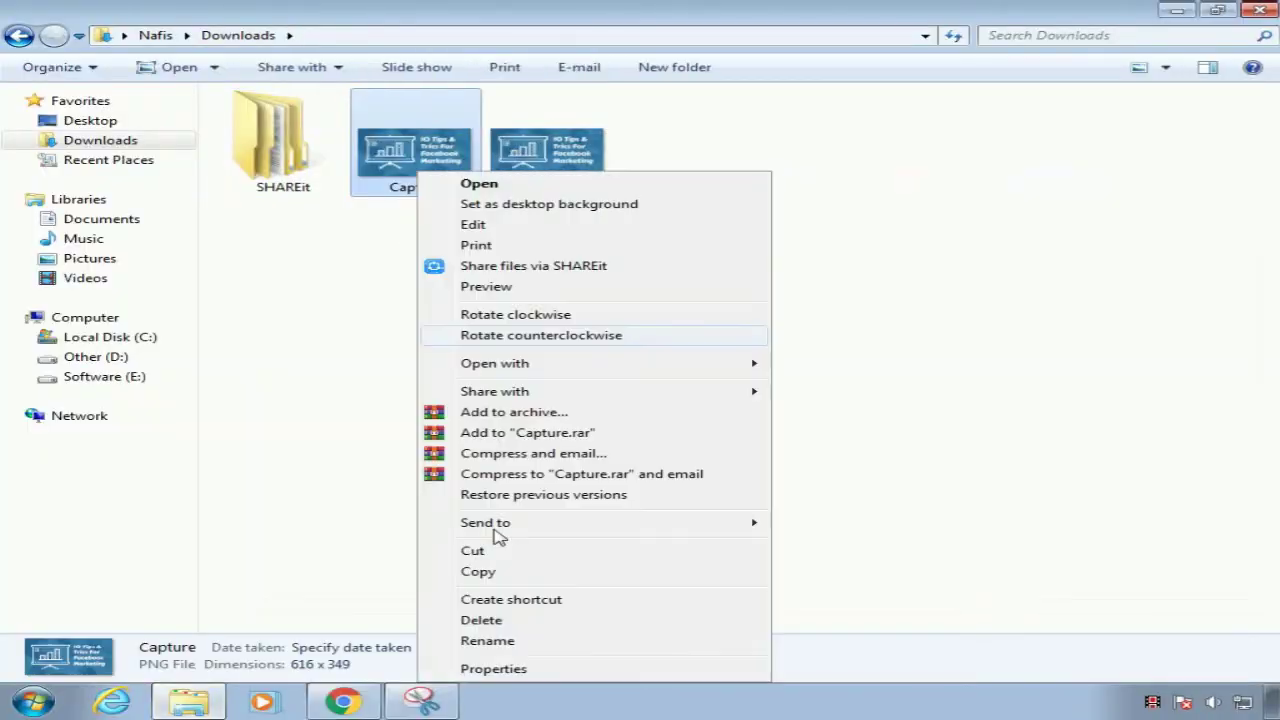
{"action": "left_click", "coordinate": [494, 669]}
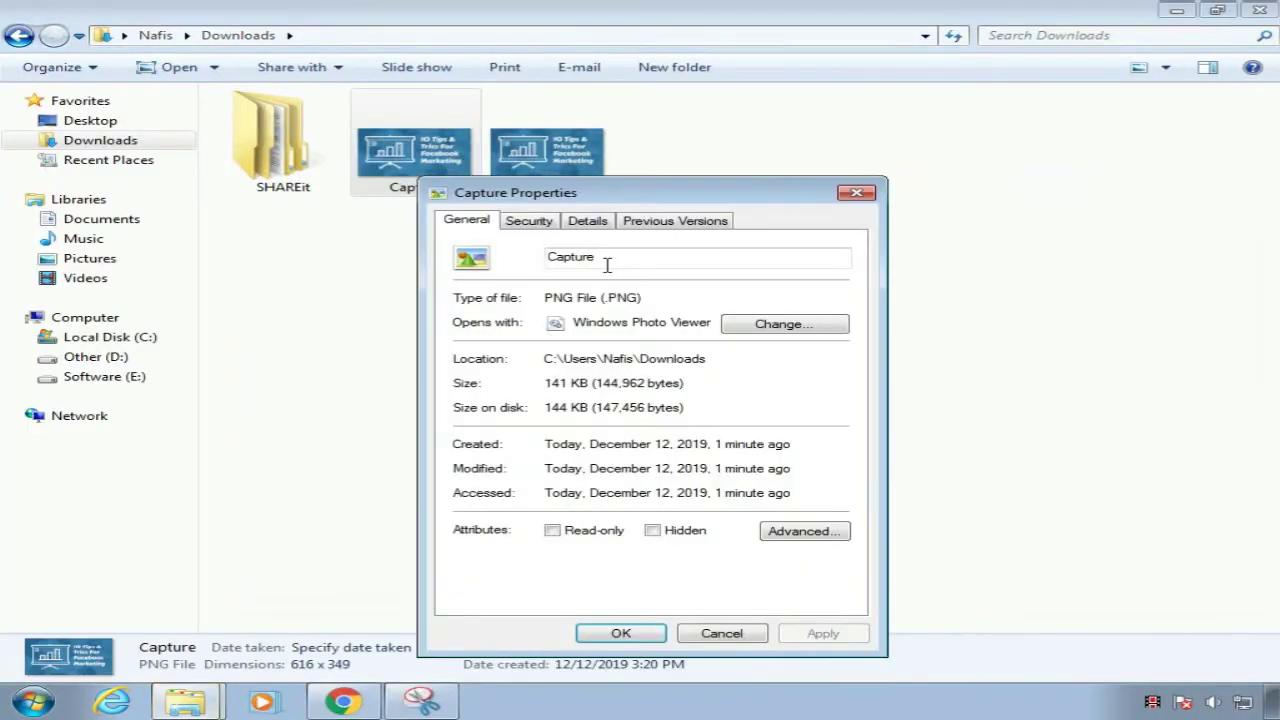
{"action": "left_click", "coordinate": [589, 222]}
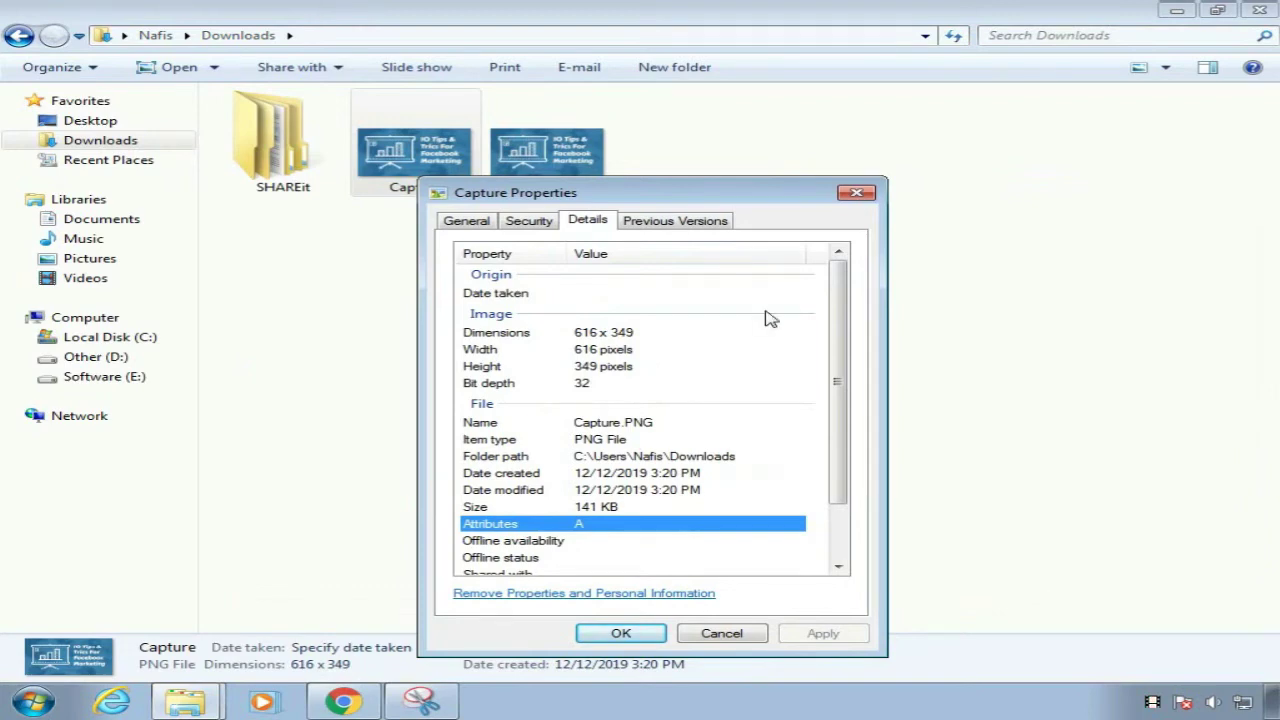
{"action": "left_click", "coordinate": [856, 193]}
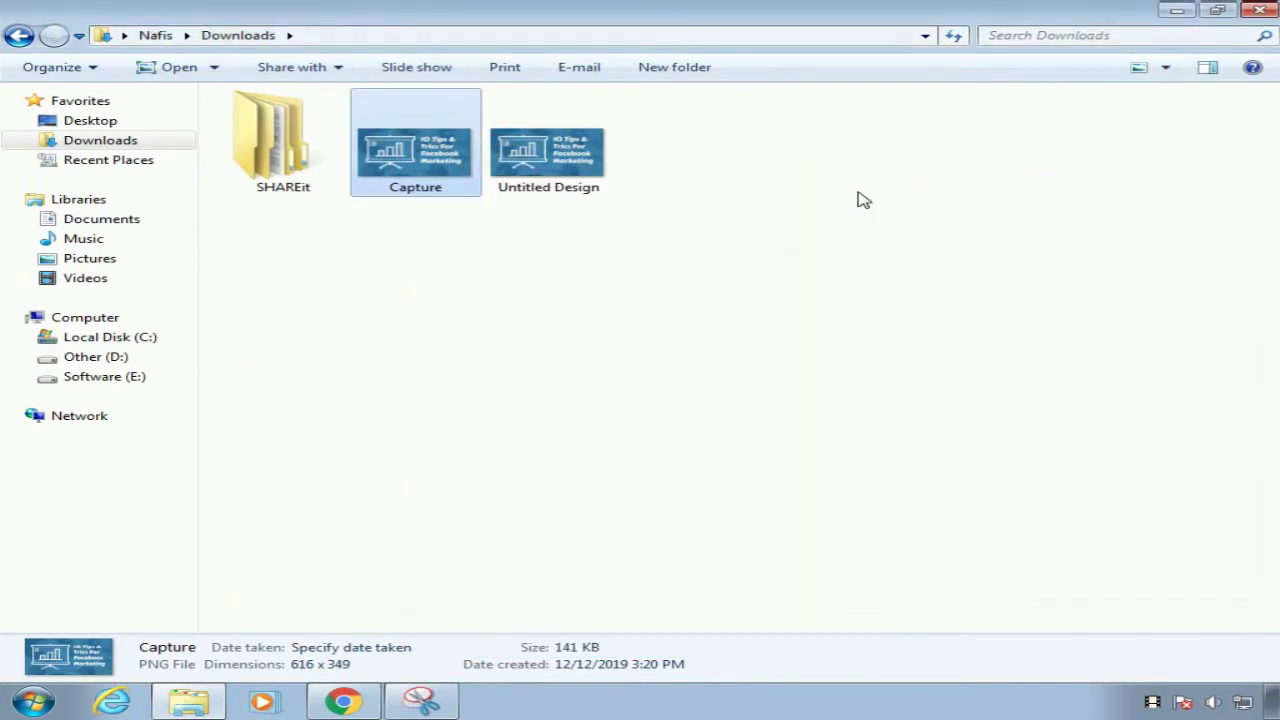
- Switch to Chrome, open Photopea in a new tab and start a new project
{"action": "left_click", "coordinate": [340, 701]}
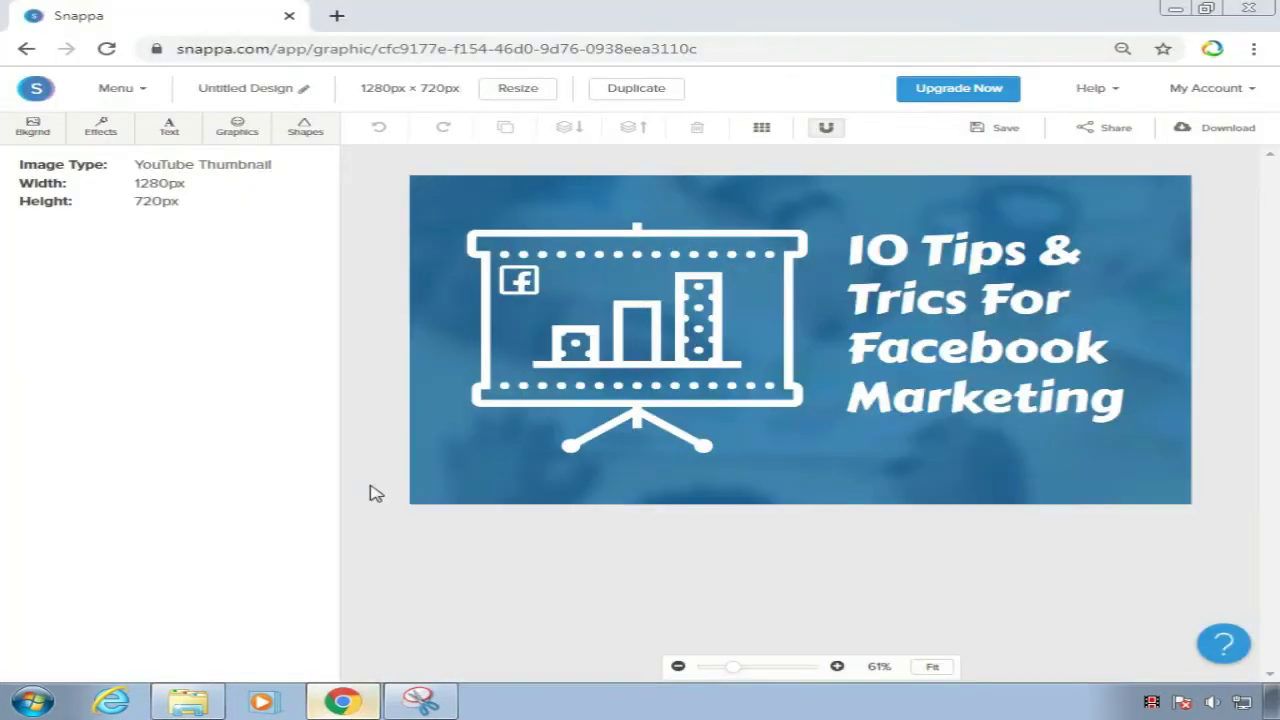
{"action": "left_click", "coordinate": [336, 14]}
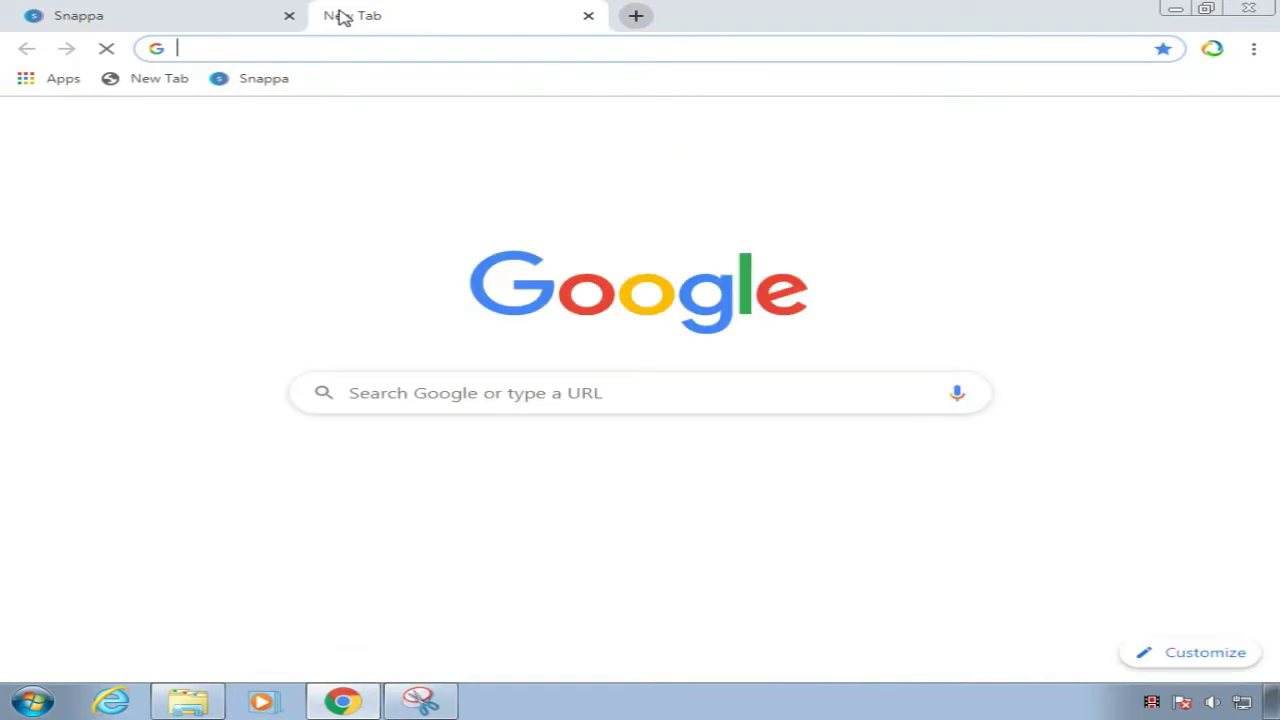
{"action": "type", "text": "photo"}
{"action": "key", "text": "Return"}
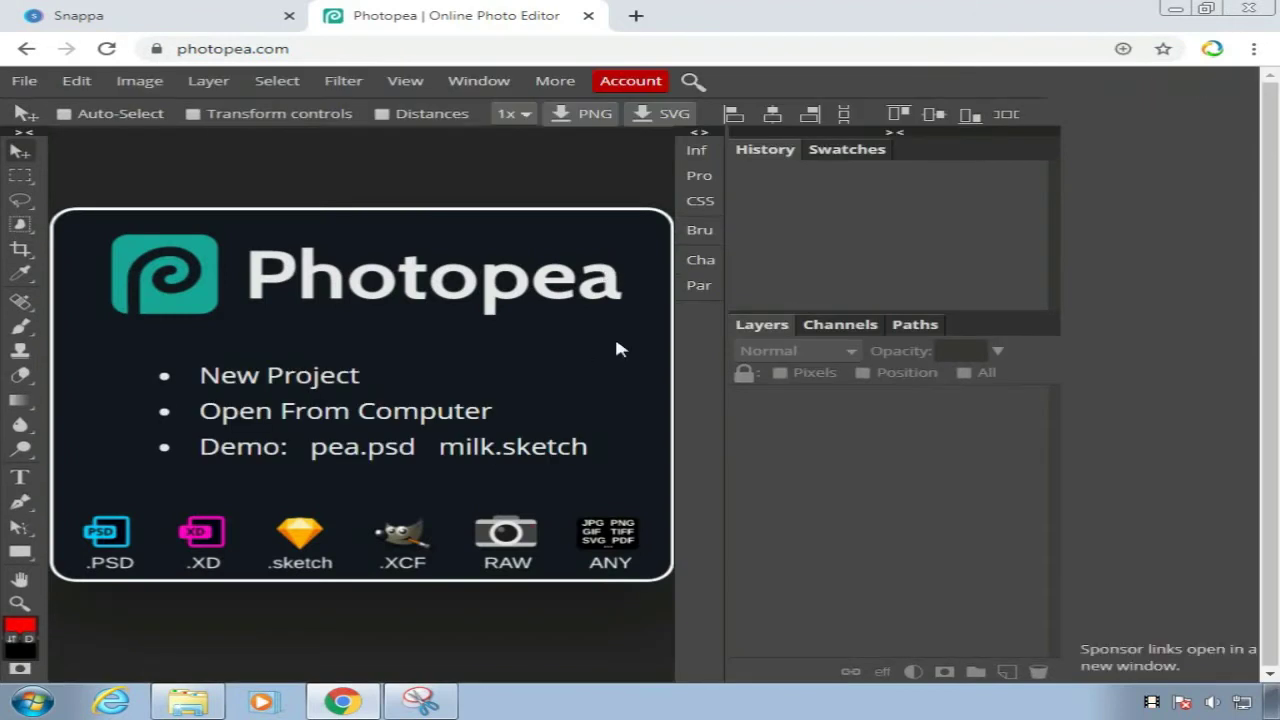
{"action": "left_click", "coordinate": [27, 82]}
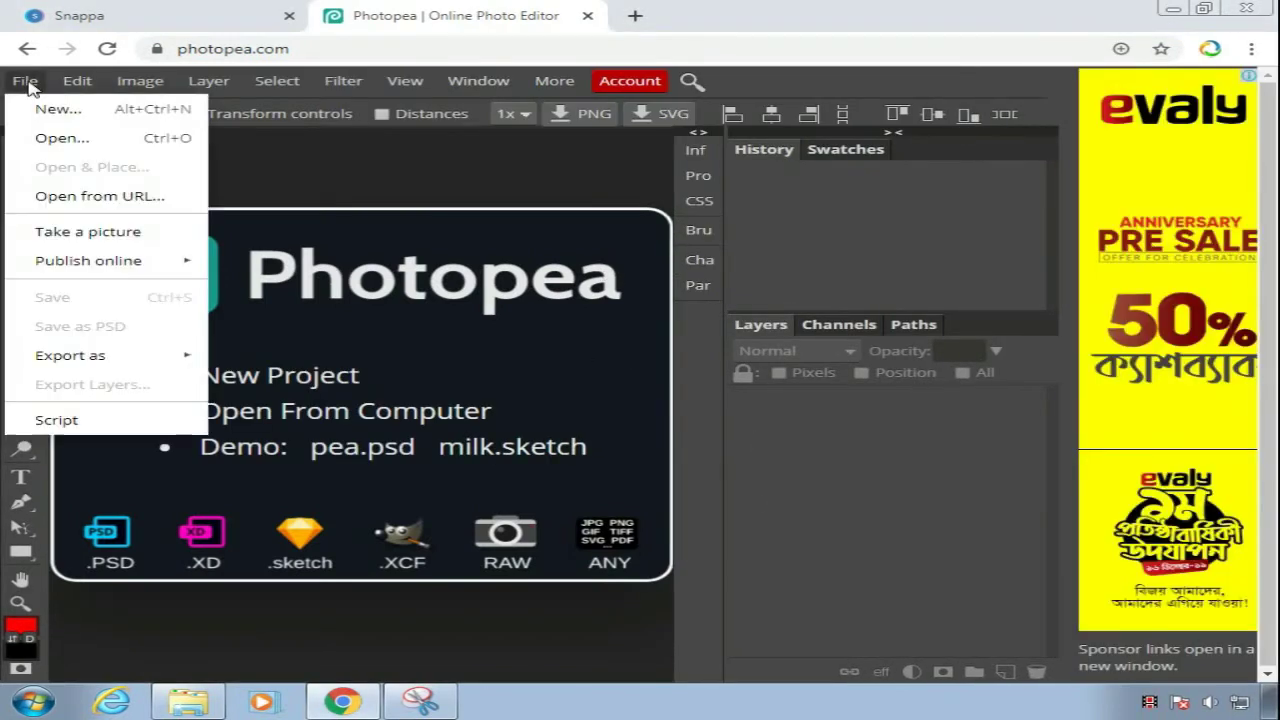
{"action": "left_click", "coordinate": [80, 112]}
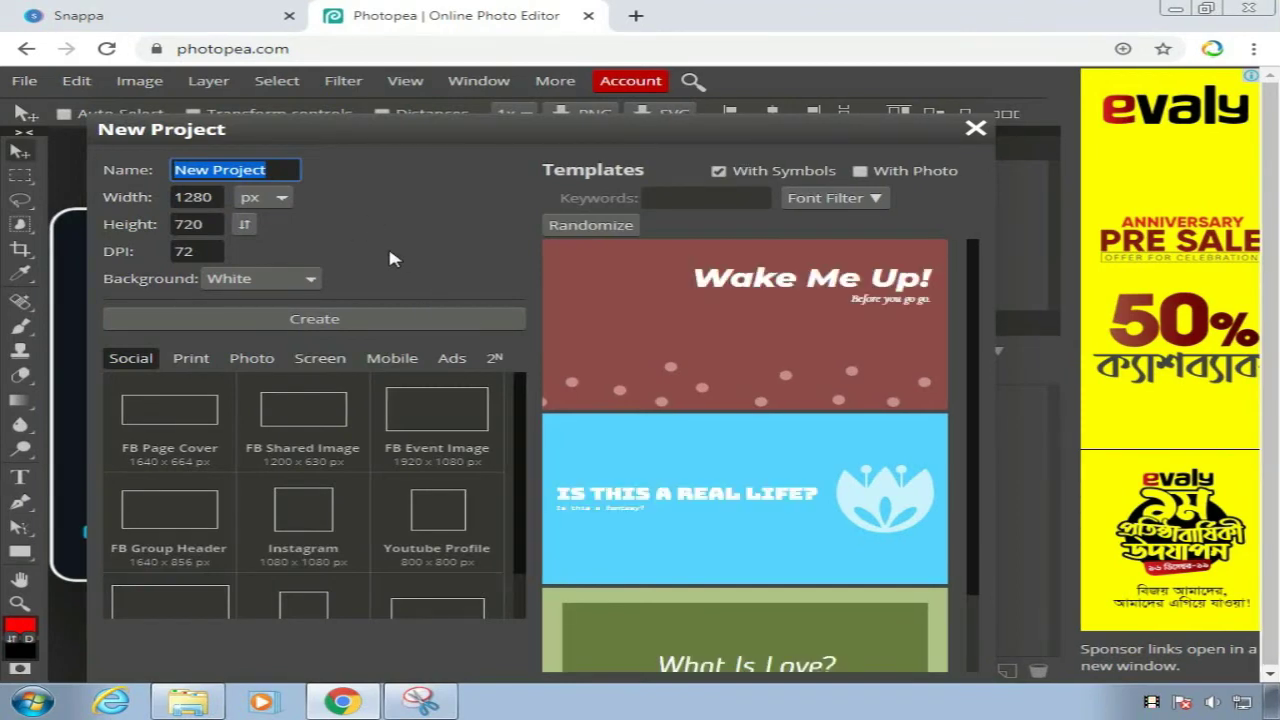
- Look through the Social, Ads, Mobile, Screen, Photo and Print size presets and compare them with the Snappa design's dimensions
{"action": "left_click", "coordinate": [121, 365]}
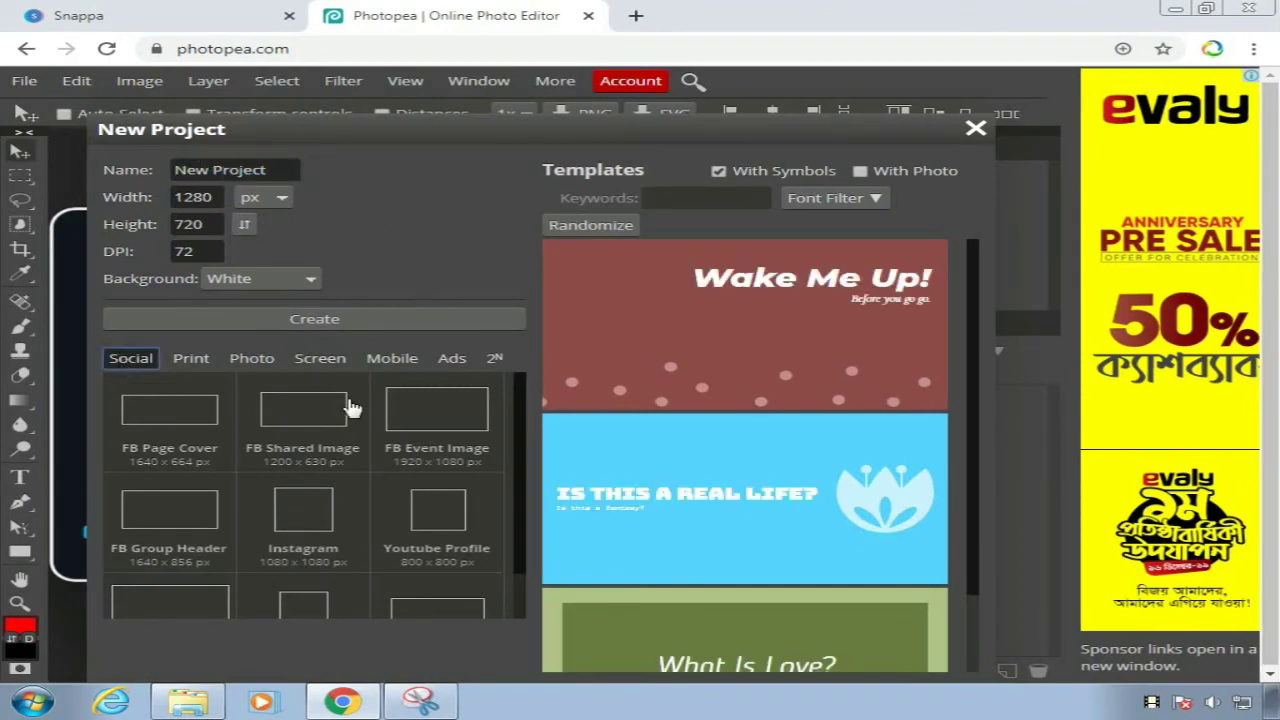
{"action": "scroll", "coordinate": [352, 405], "scroll_direction": "down", "scroll_amount": 1}
{"action": "scroll", "coordinate": [423, 466], "scroll_direction": "up", "scroll_amount": 1}
{"action": "left_click", "coordinate": [451, 358]}
{"action": "left_click", "coordinate": [391, 362]}
{"action": "left_click", "coordinate": [320, 360]}
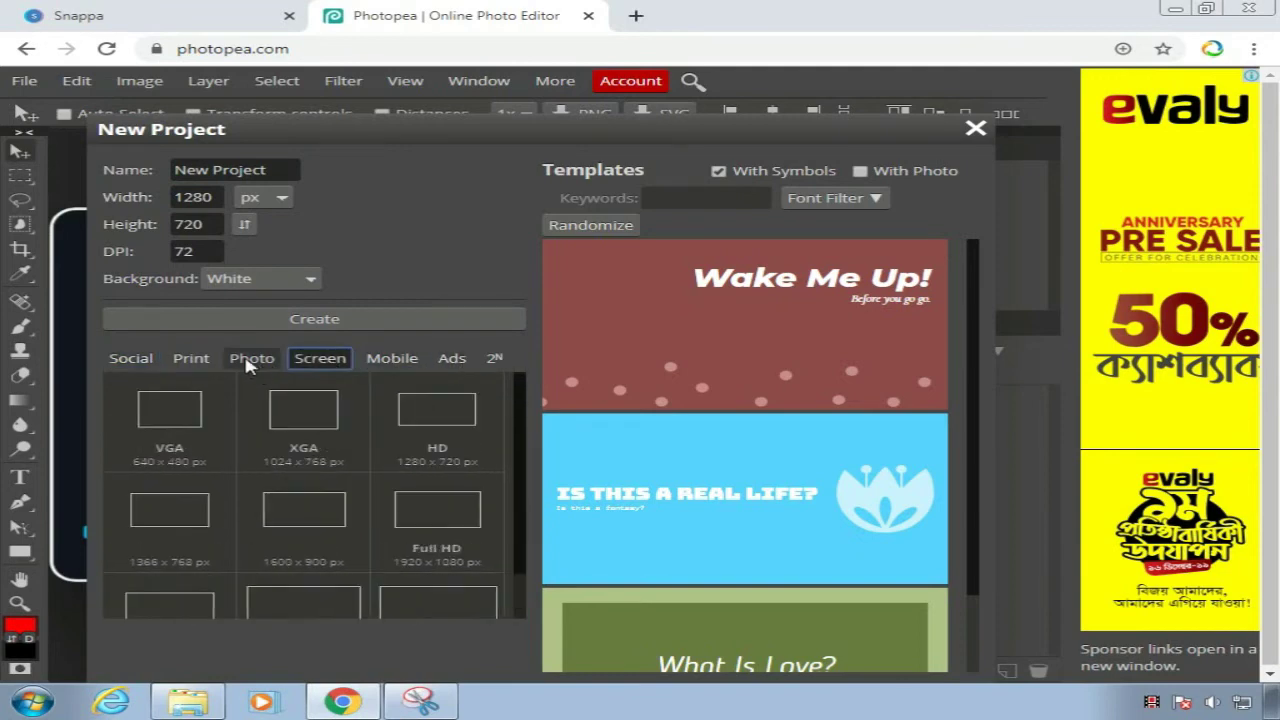
{"action": "left_click", "coordinate": [252, 360]}
{"action": "left_click", "coordinate": [191, 360]}
{"action": "left_click", "coordinate": [135, 364]}
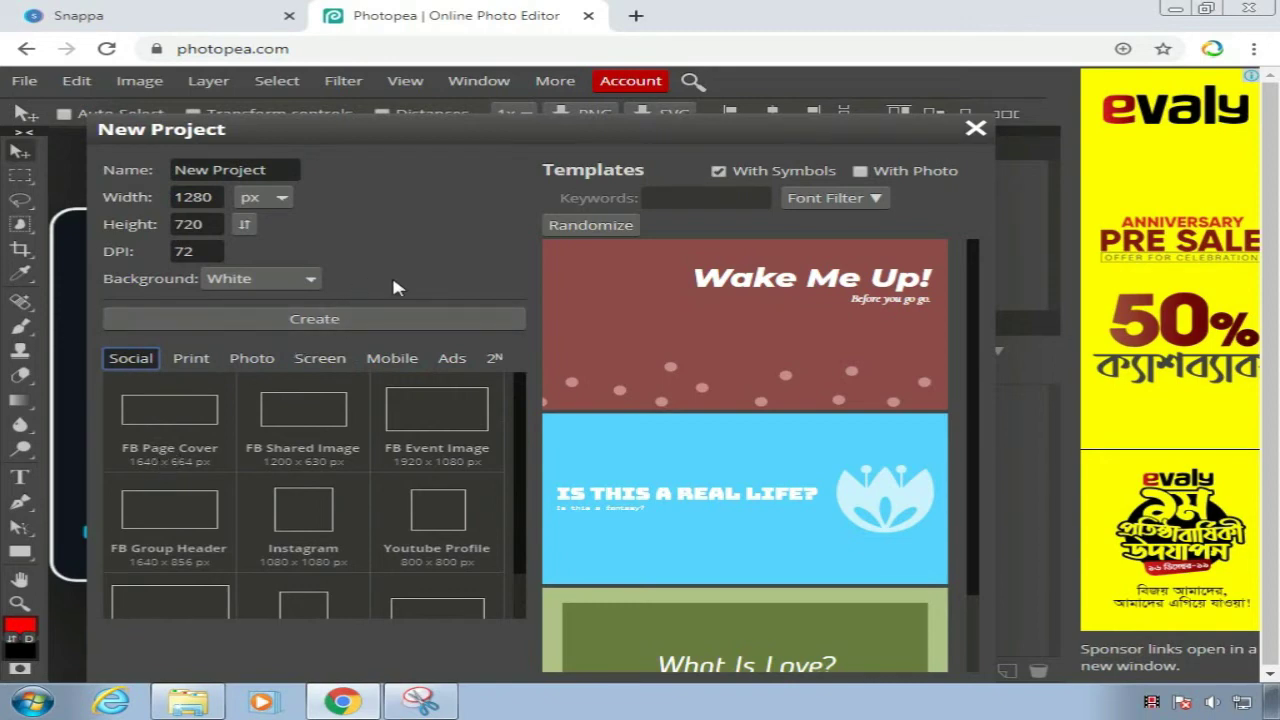
{"action": "scroll", "coordinate": [462, 245], "scroll_direction": "down", "scroll_amount": 1}
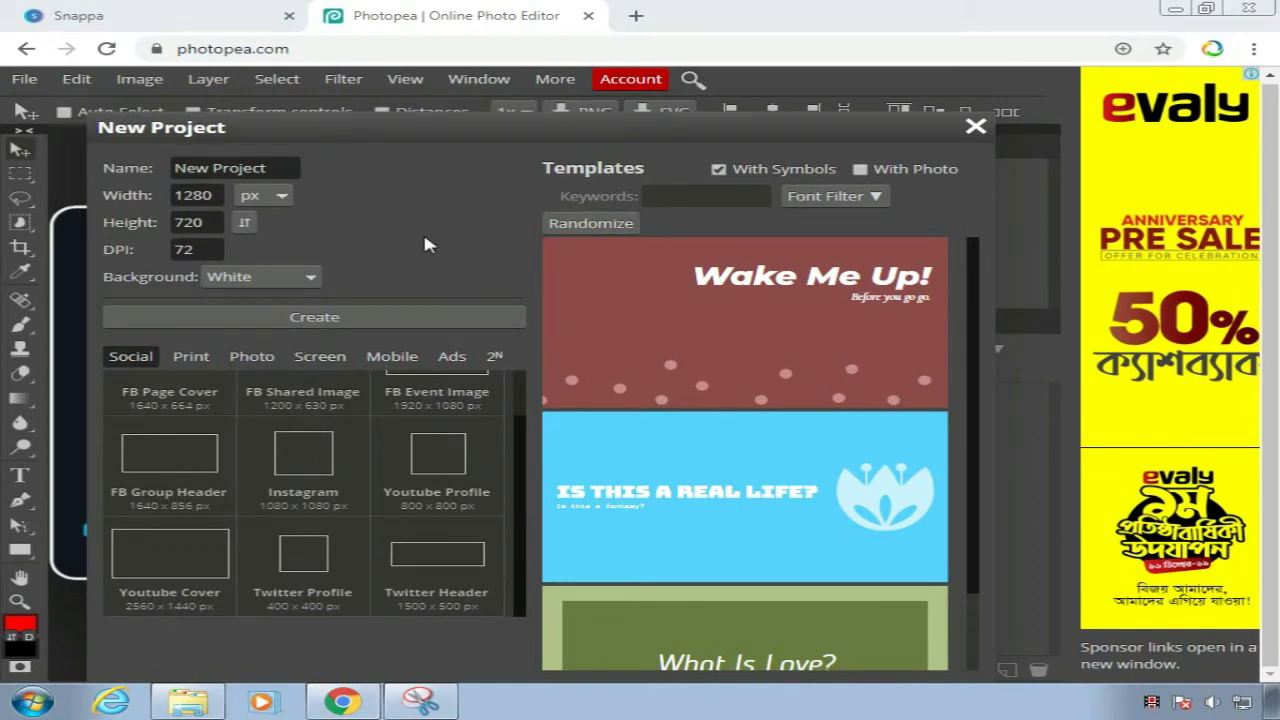
{"action": "left_click", "coordinate": [229, 24]}
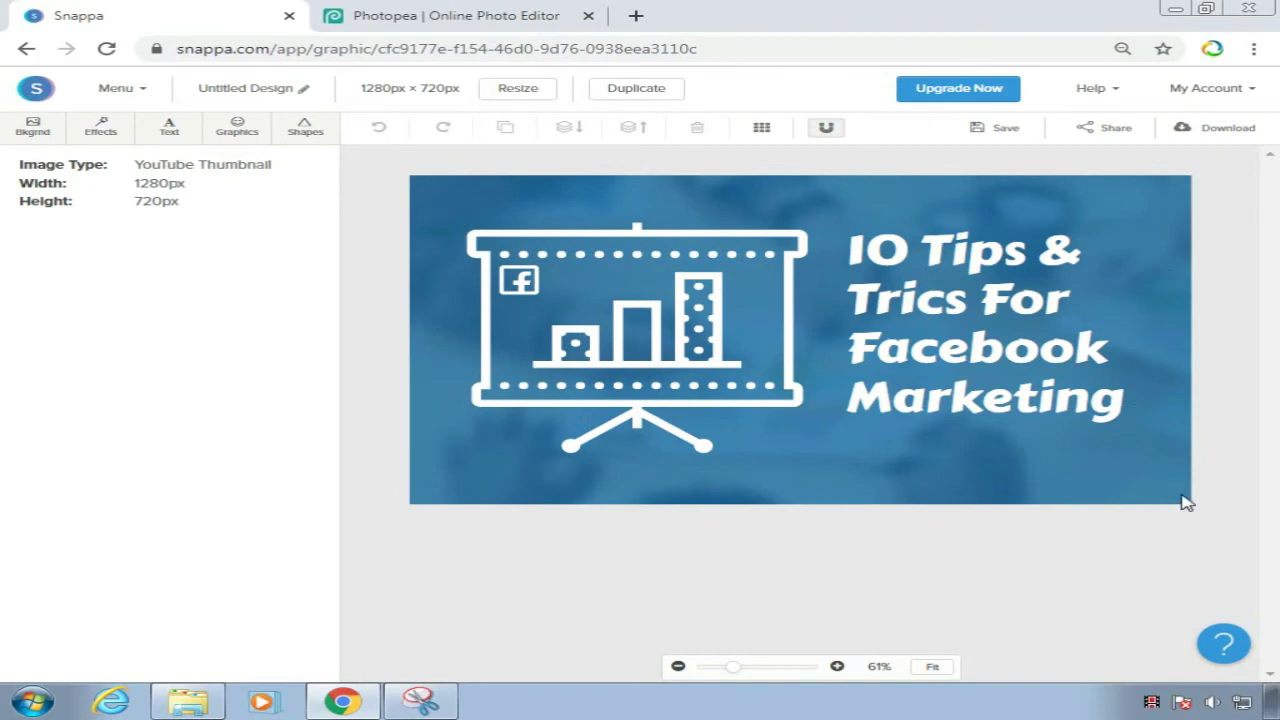
{"action": "left_click", "coordinate": [505, 18]}
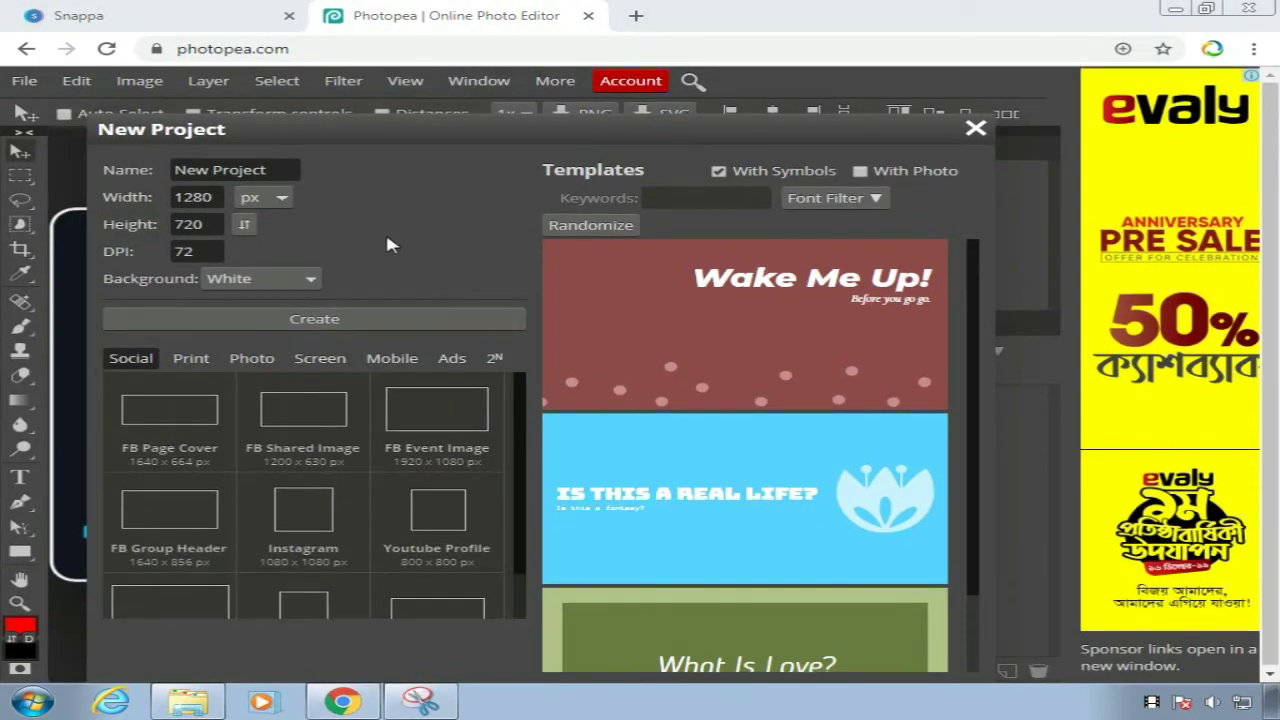
- Create a blank project in pixel units, 1280 px wide and 720 px high, with a white background
{"action": "left_click", "coordinate": [276, 199]}
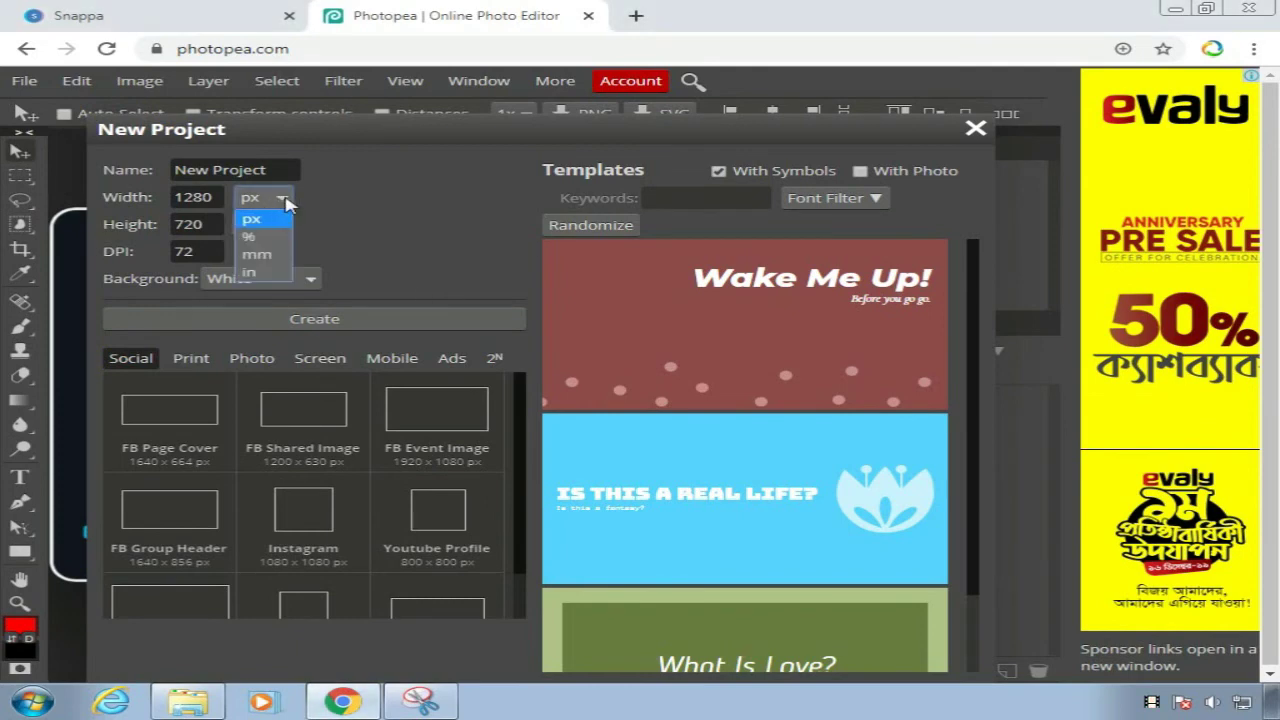
{"action": "left_click", "coordinate": [259, 221]}
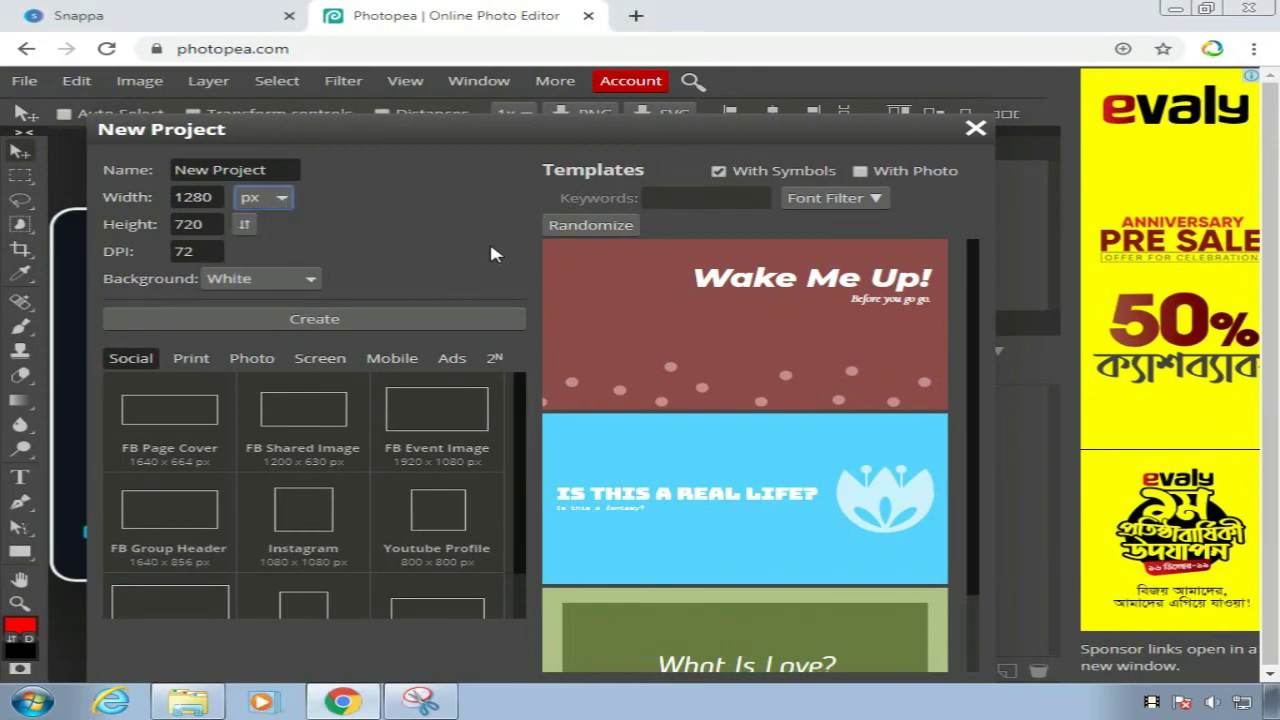
{"action": "left_click_drag", "start_coordinate": [220, 196], "coordinate": [152, 191]}
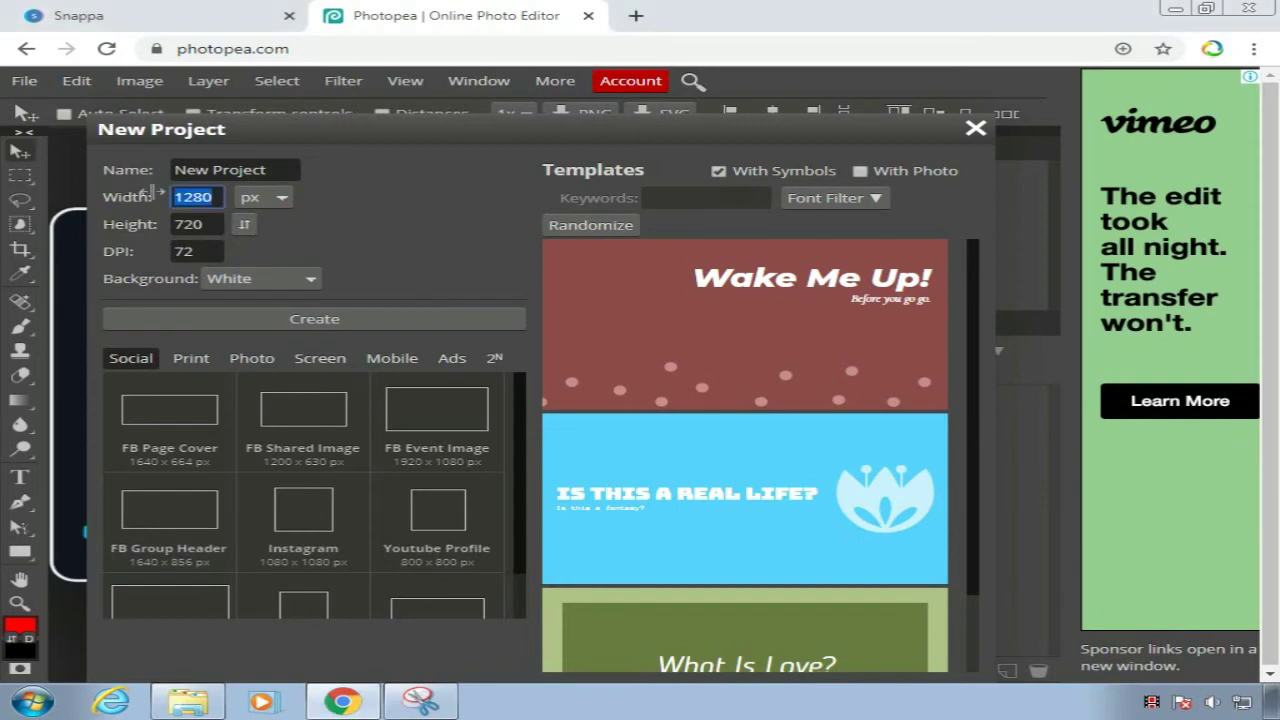
{"action": "left_click_drag", "start_coordinate": [221, 228], "coordinate": [137, 208]}
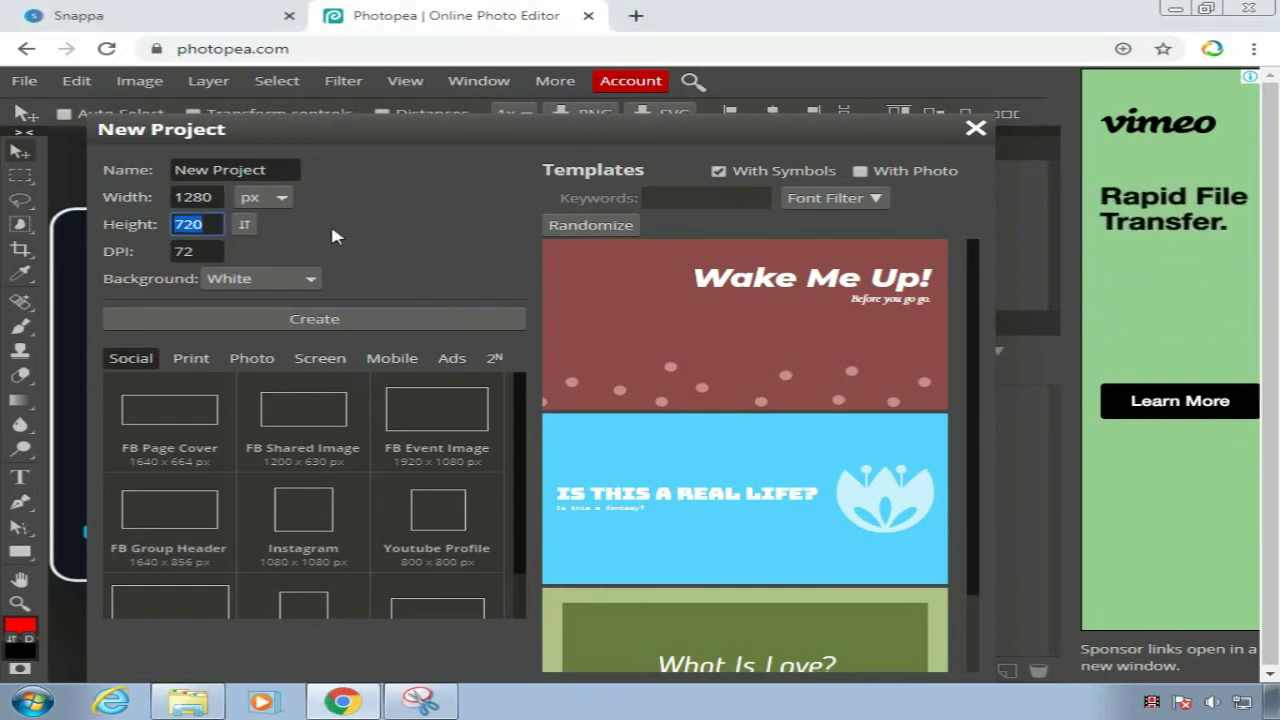
{"action": "double_click", "coordinate": [214, 199]}
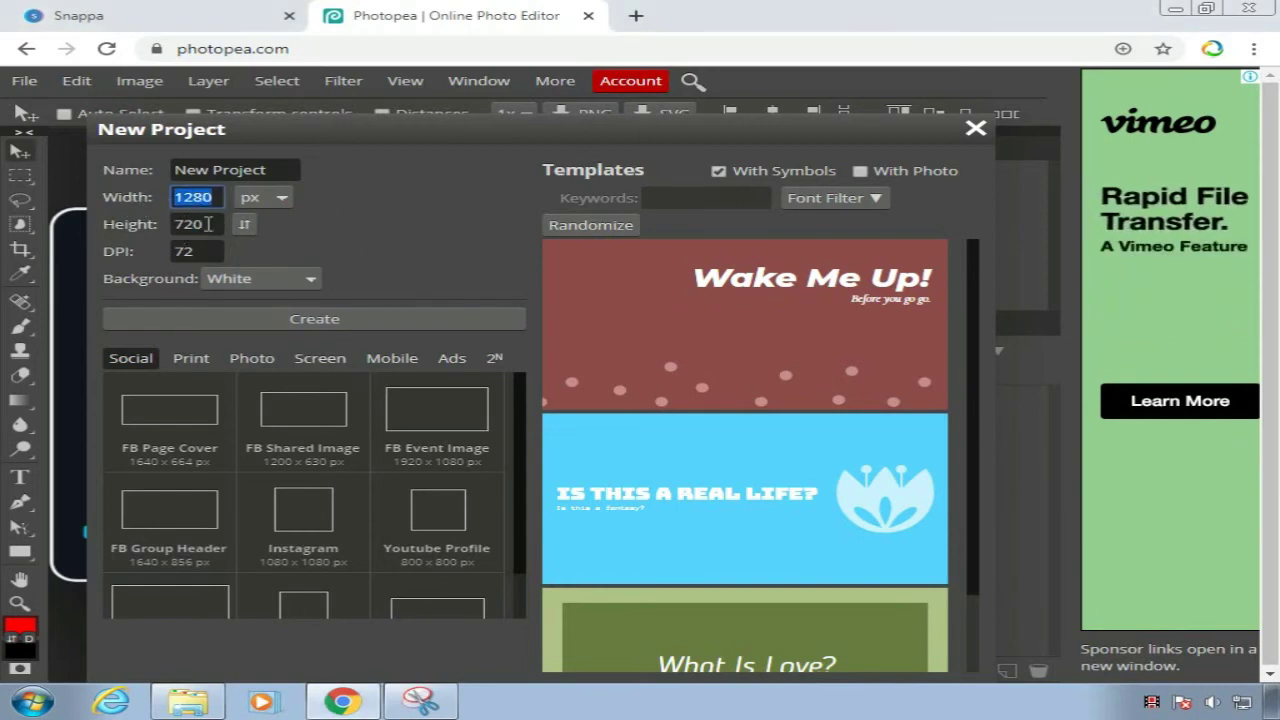
{"action": "double_click", "coordinate": [203, 224]}
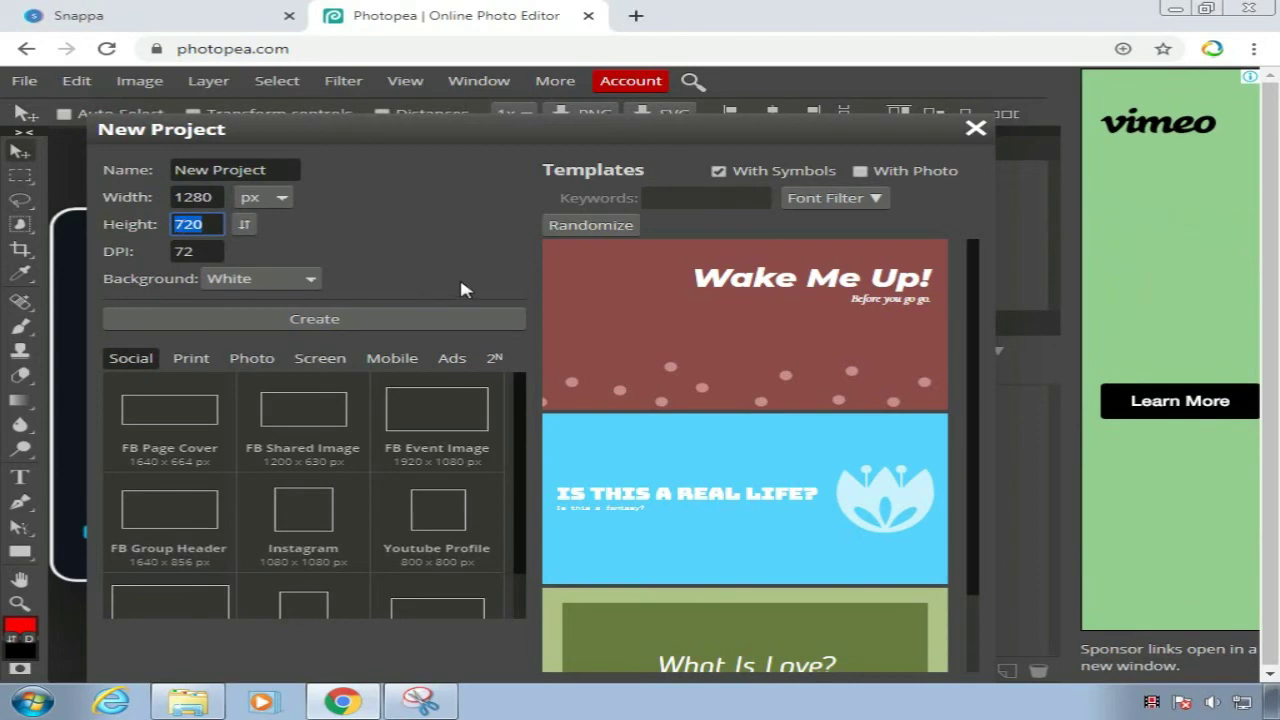
{"action": "left_click", "coordinate": [420, 320]}
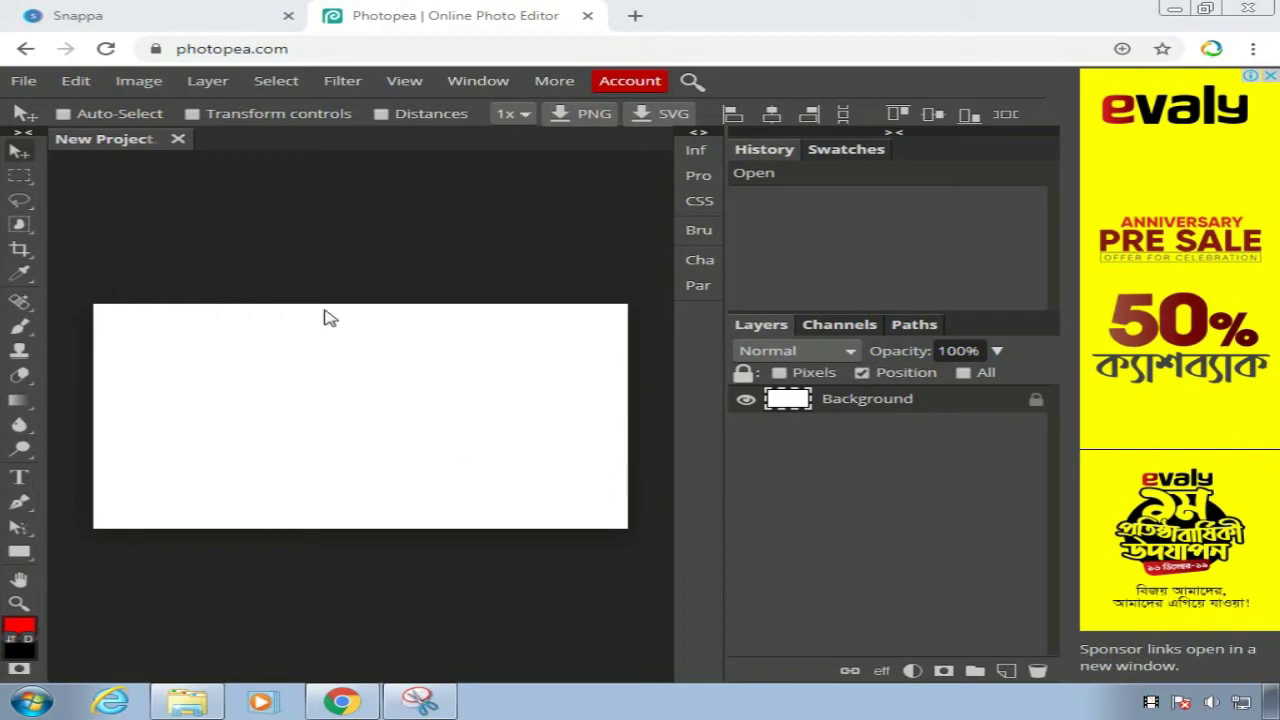
- Open the Capture image from the Downloads folder as a second document
{"action": "left_click", "coordinate": [24, 81]}
{"action": "left_click", "coordinate": [40, 134]}
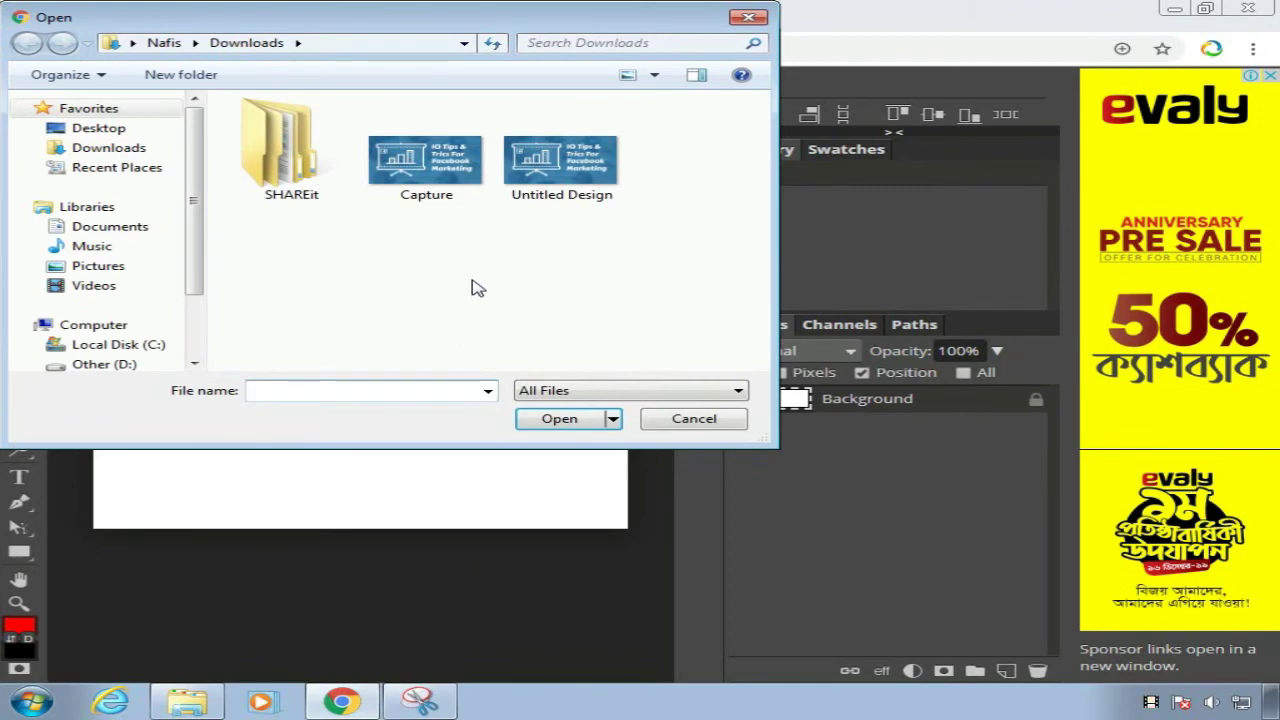
{"action": "left_click", "coordinate": [455, 184]}
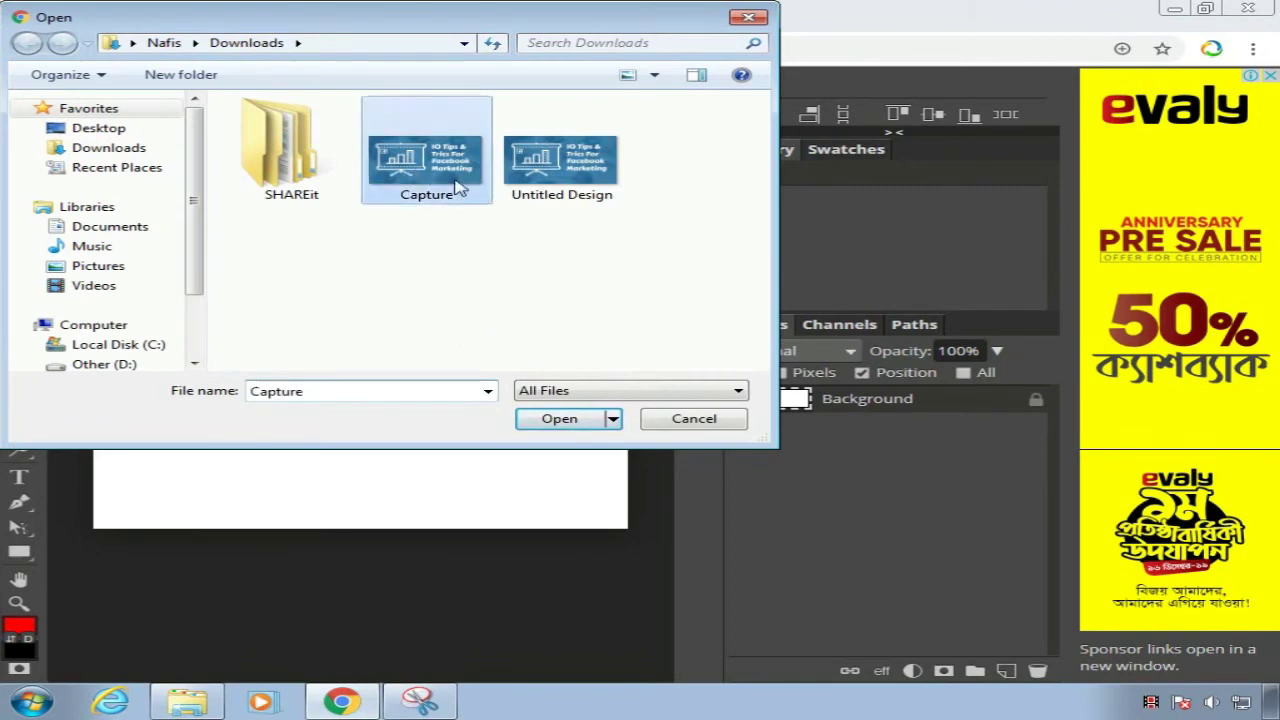
{"action": "left_click", "coordinate": [555, 424]}
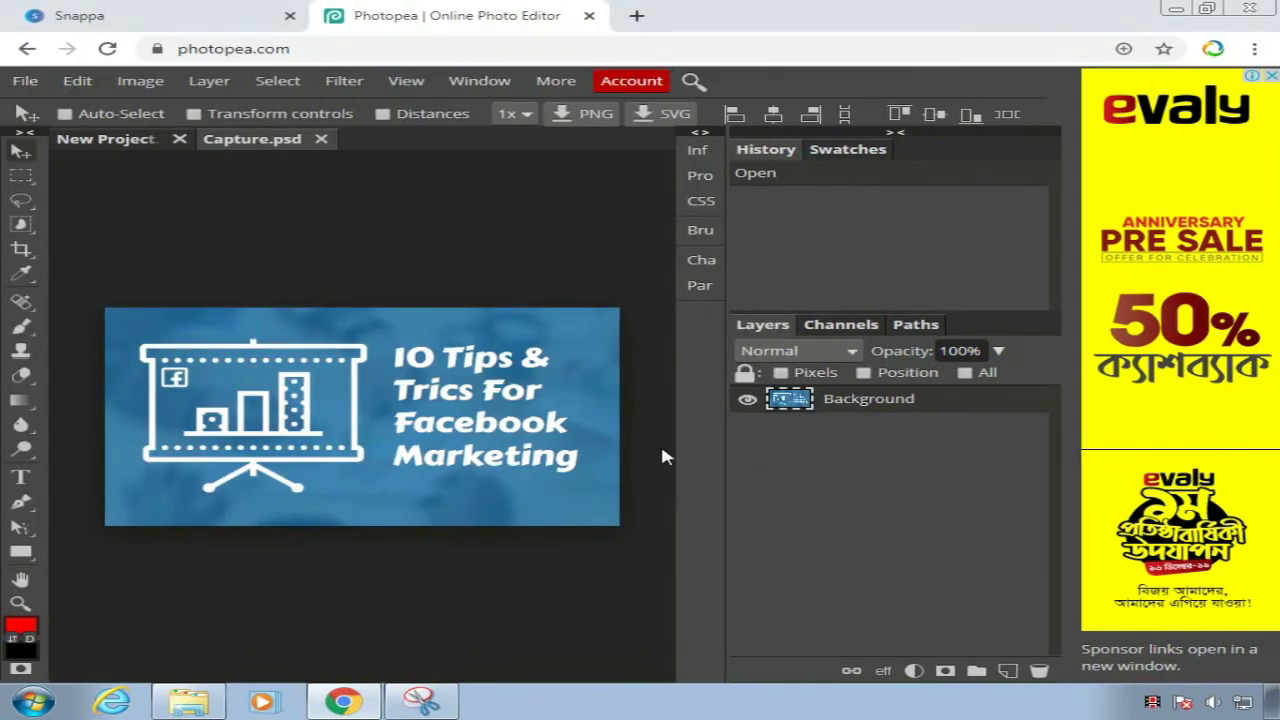
- Copy the entire Capture image and paste it into the blank New Project document
{"action": "key", "text": "ctrl+a"}
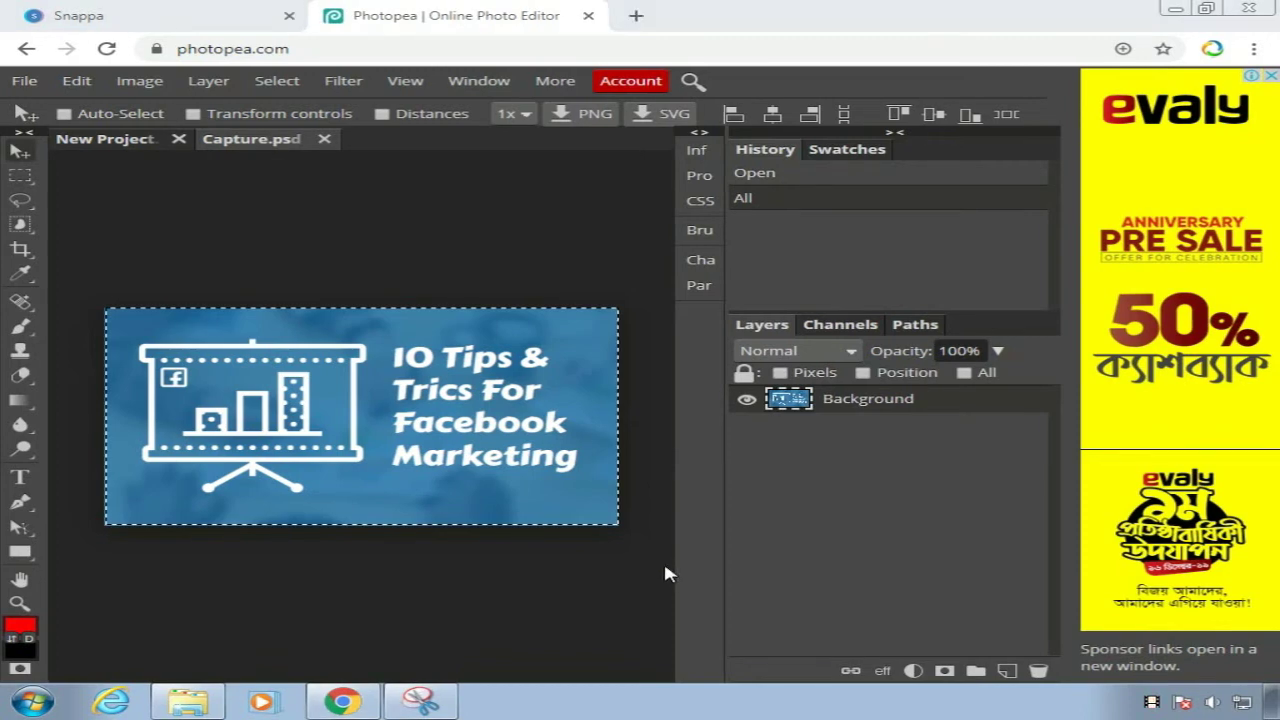
{"action": "left_click", "coordinate": [76, 81]}
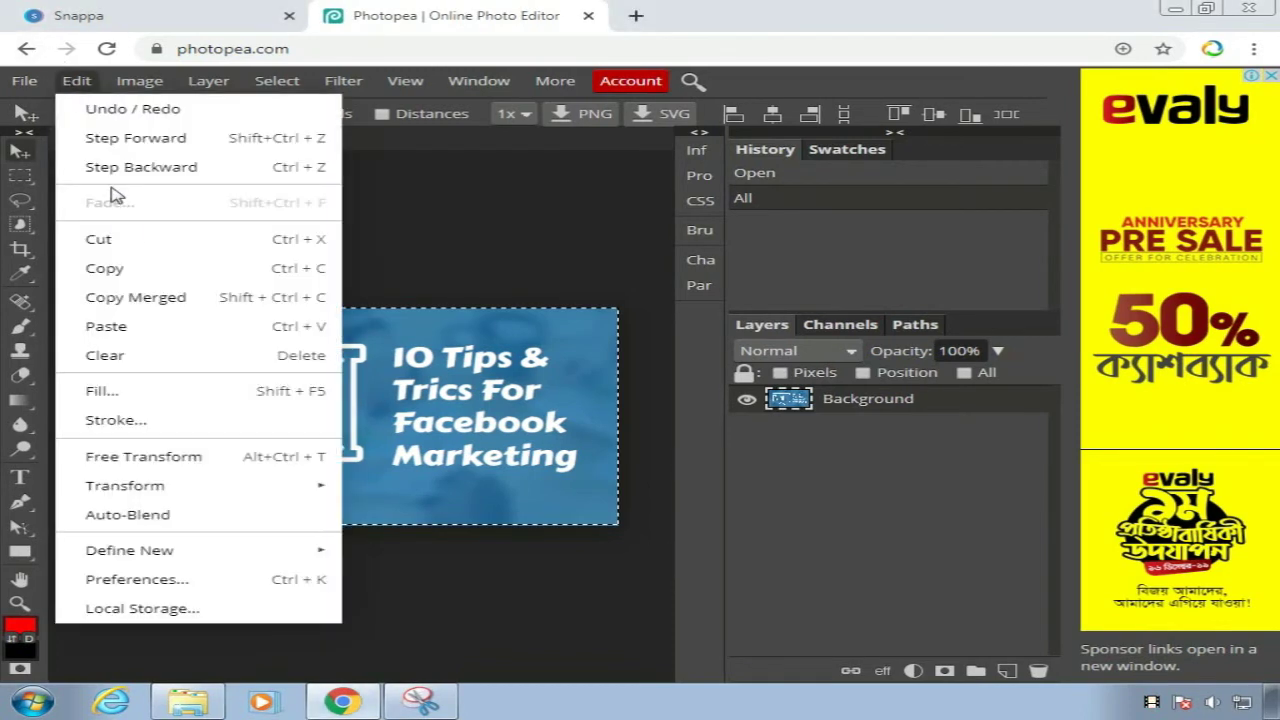
{"action": "left_click", "coordinate": [138, 269]}
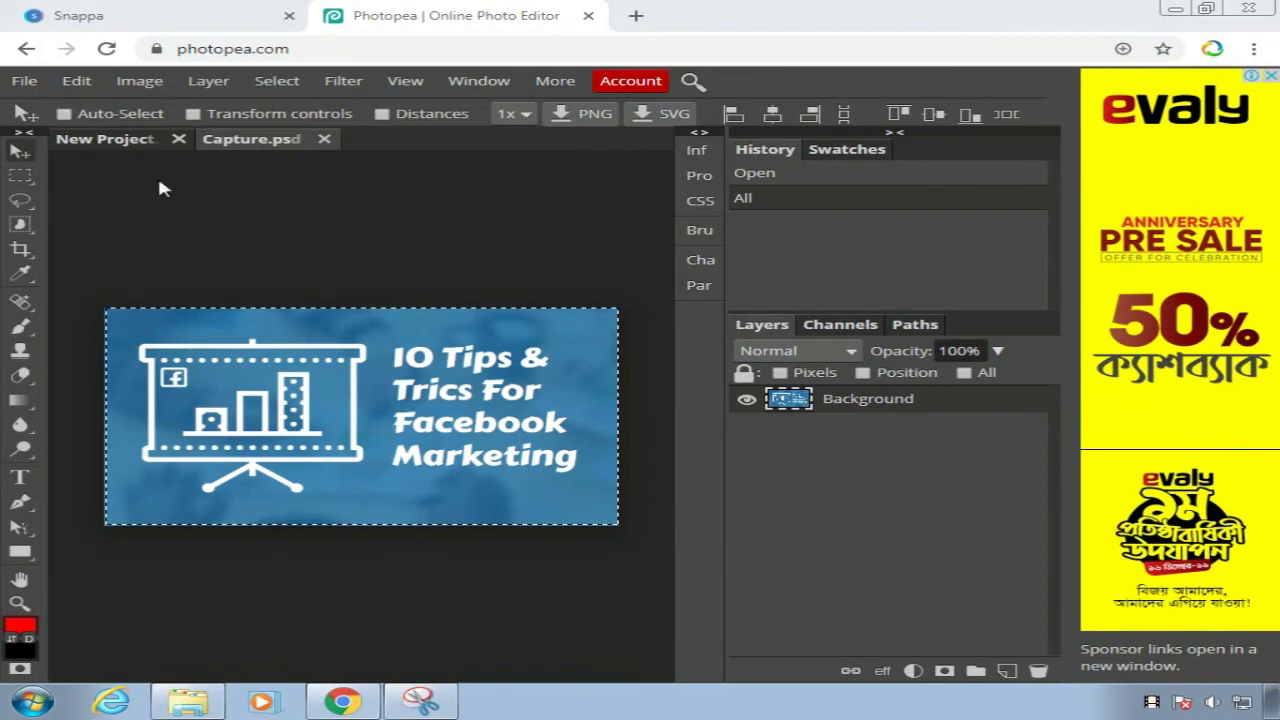
{"action": "left_click", "coordinate": [102, 141]}
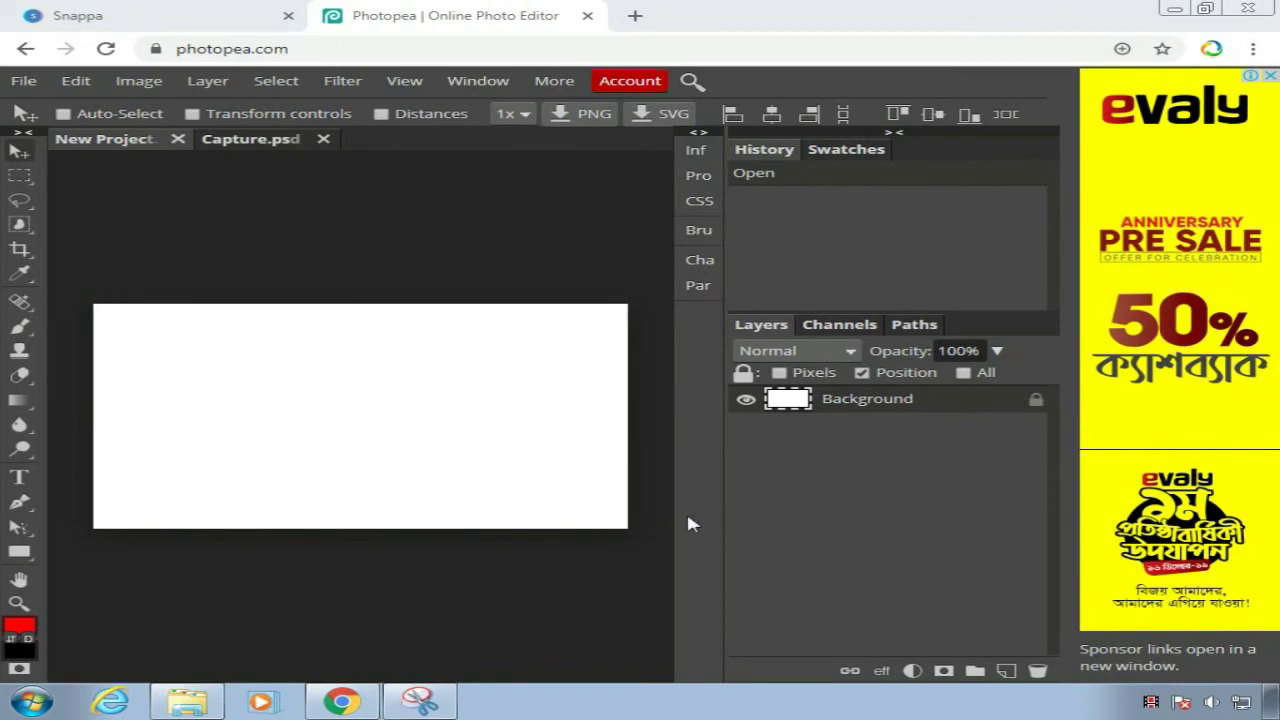
{"action": "left_click", "coordinate": [74, 82]}
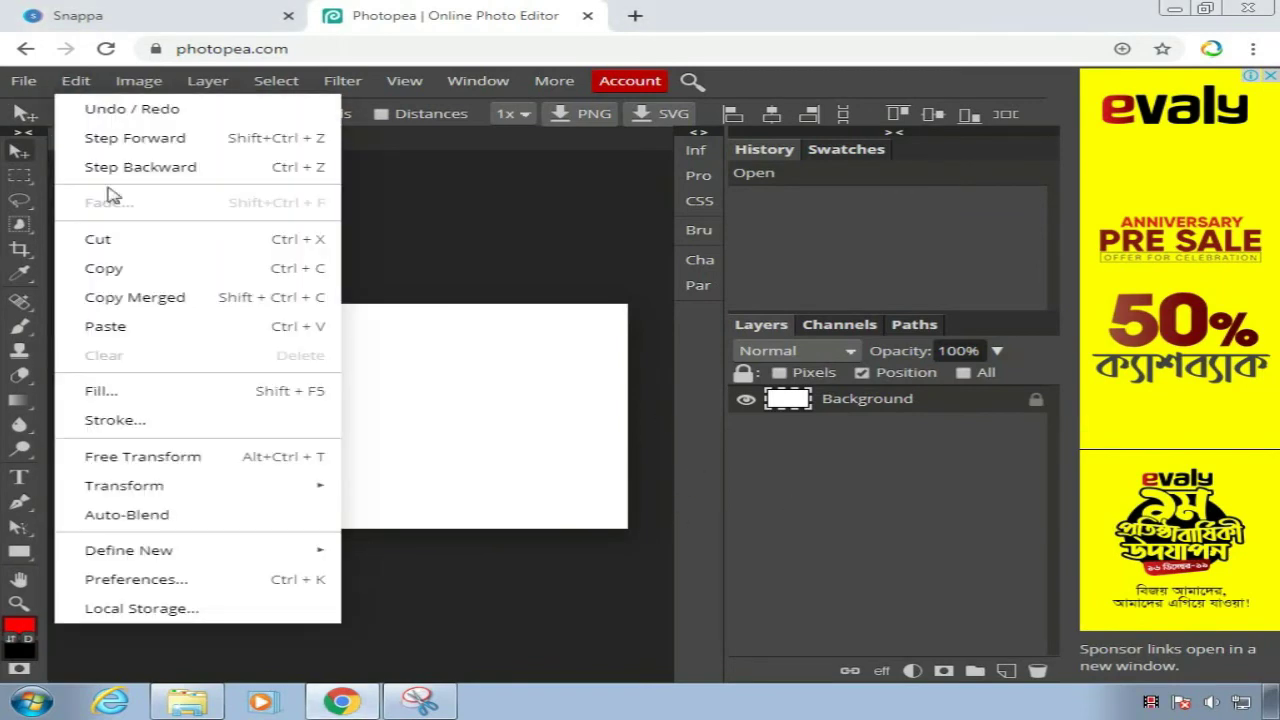
{"action": "left_click", "coordinate": [150, 331]}
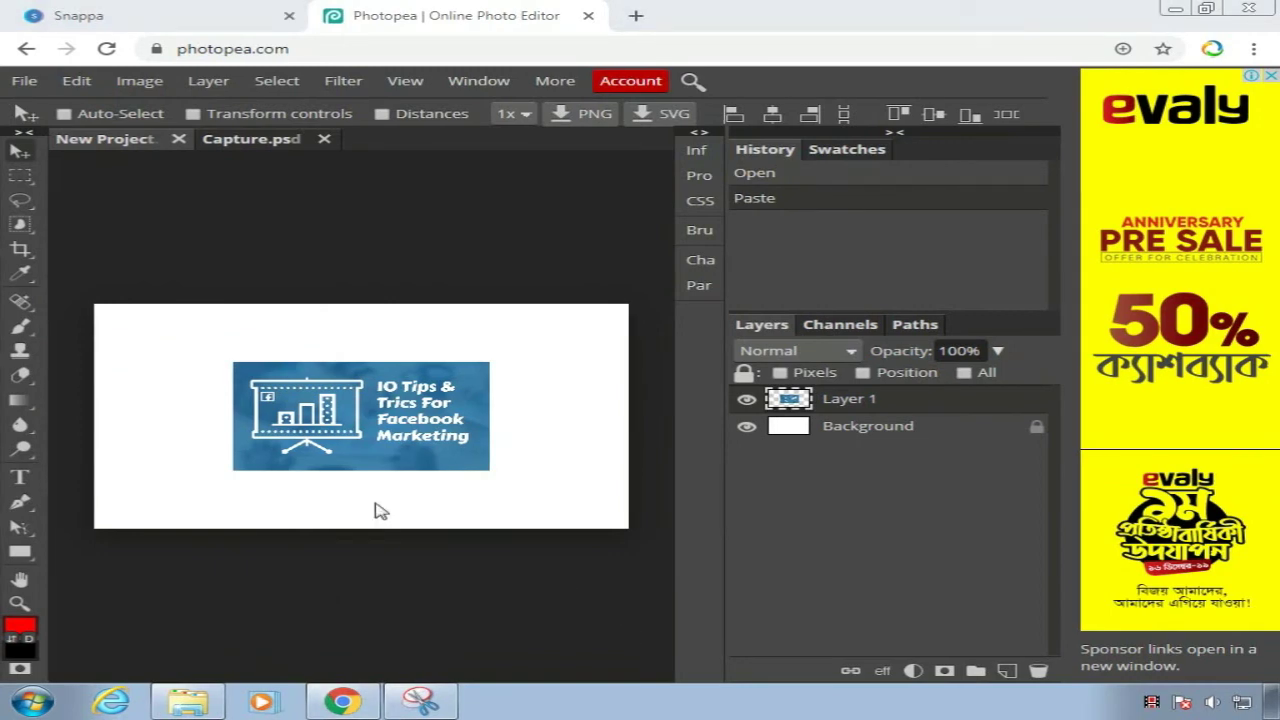
- Enable transform controls and scale the pasted image to about 208% width and 206% height so it fills the whole canvas
{"action": "left_click", "coordinate": [194, 113]}
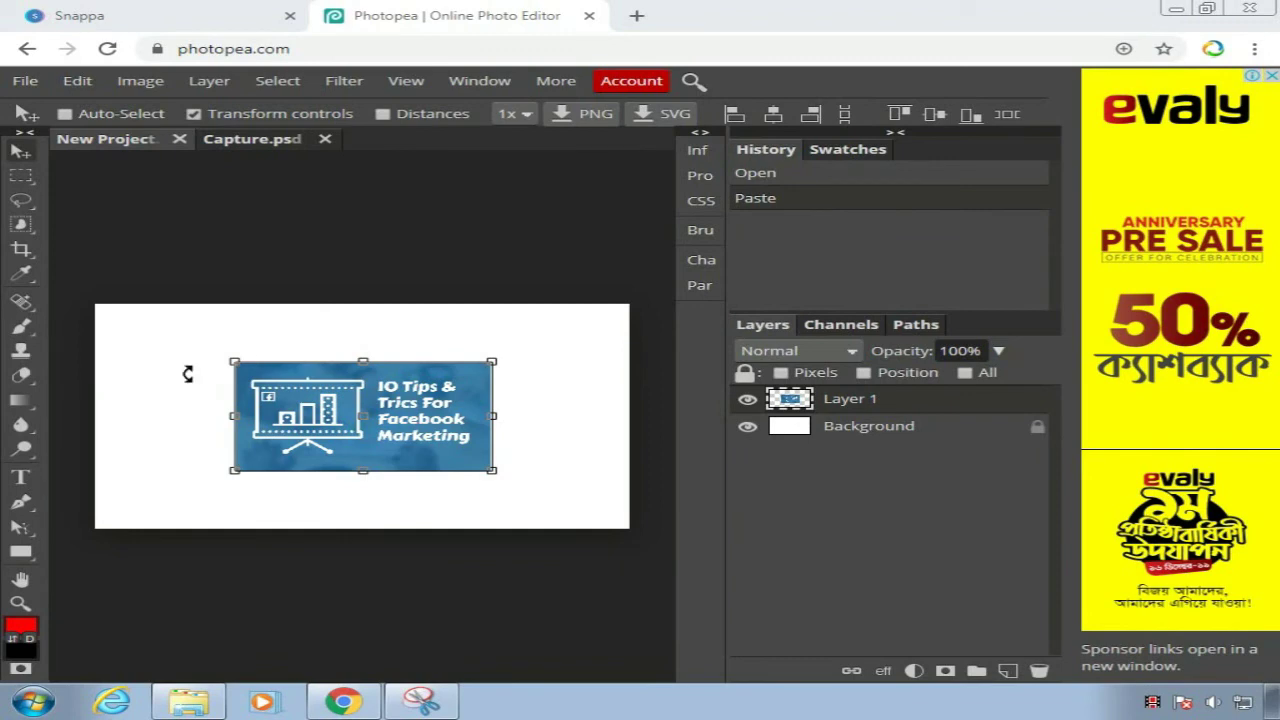
{"action": "left_click_drag", "start_coordinate": [195, 352], "coordinate": [95, 309]}
{"action": "left_click_drag", "start_coordinate": [491, 469], "coordinate": [629, 527]}
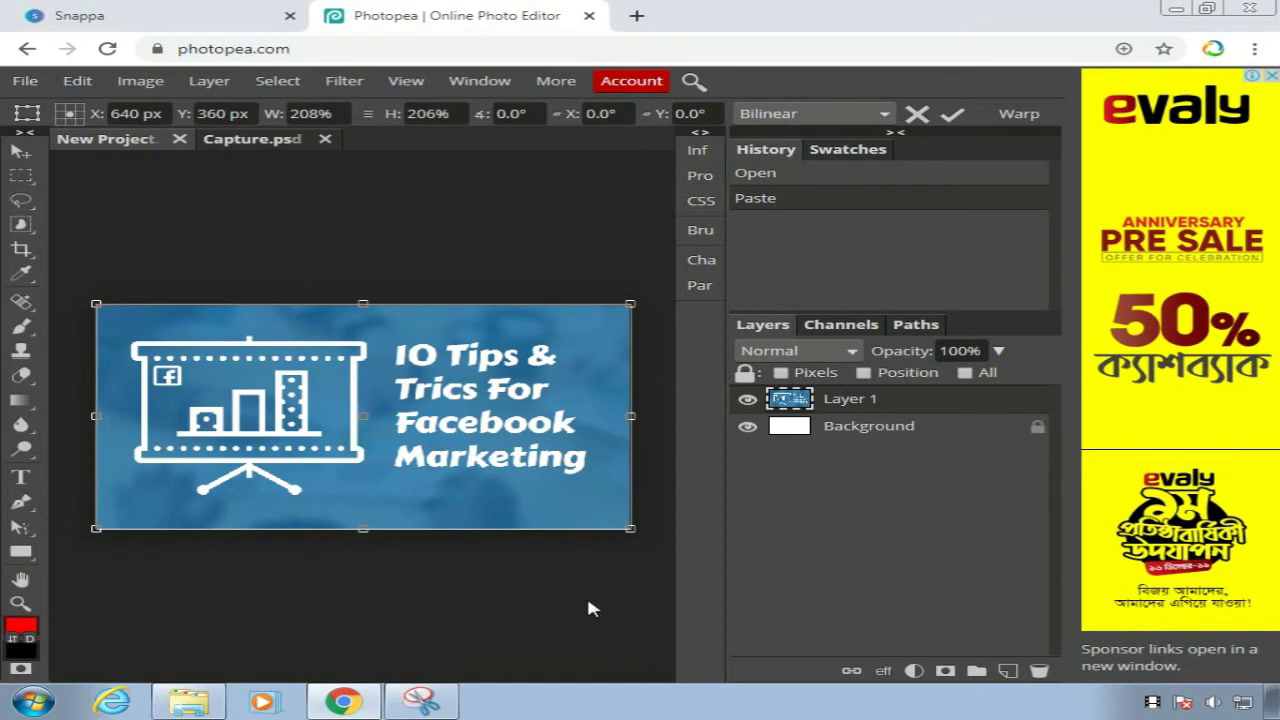
{"action": "key", "text": "Return"}
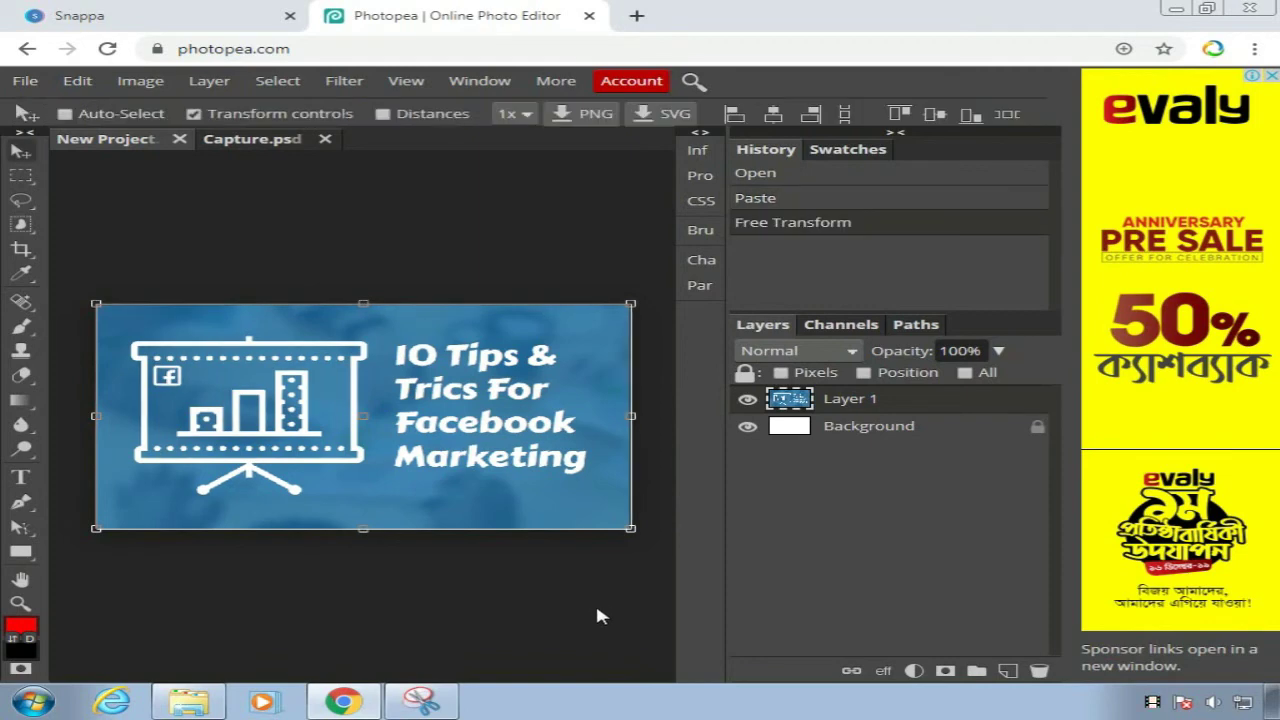
- Turn off the transform controls and export the enlarged design as a PNG named New Project in the Downloads folder
{"action": "left_click", "coordinate": [196, 114]}
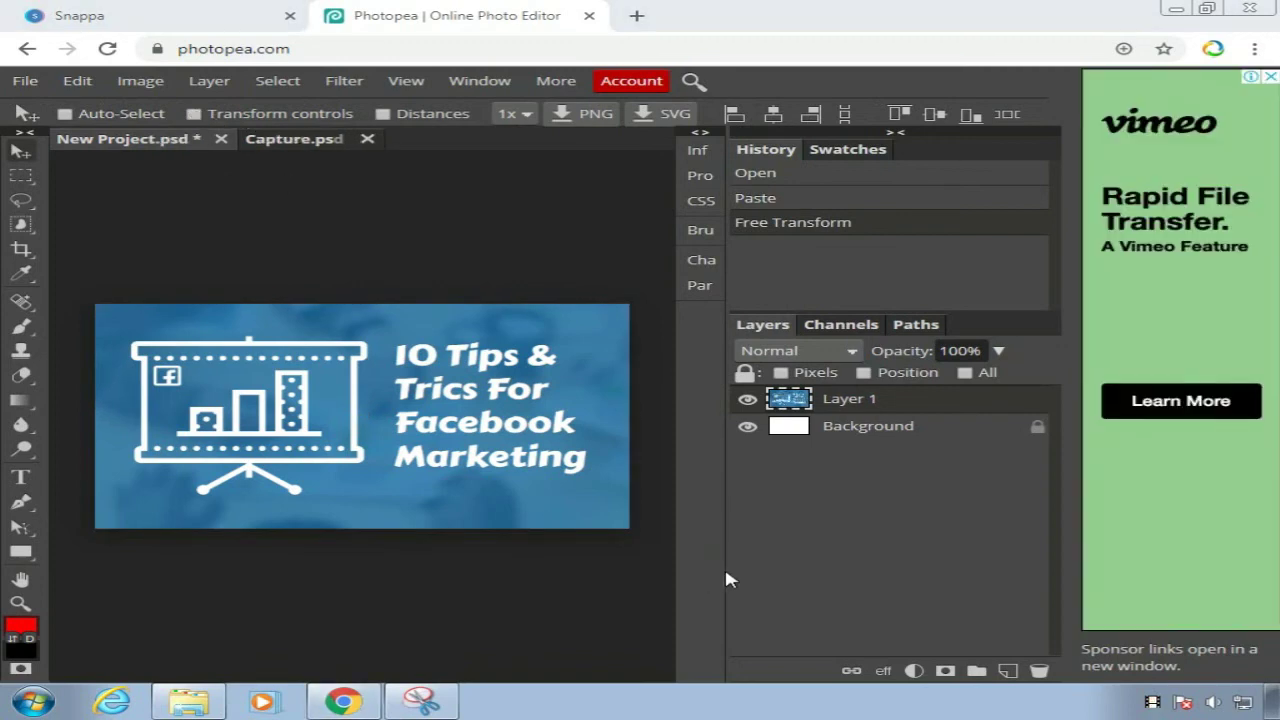
{"action": "right_click", "coordinate": [20, 224]}
{"action": "left_click", "coordinate": [30, 82]}
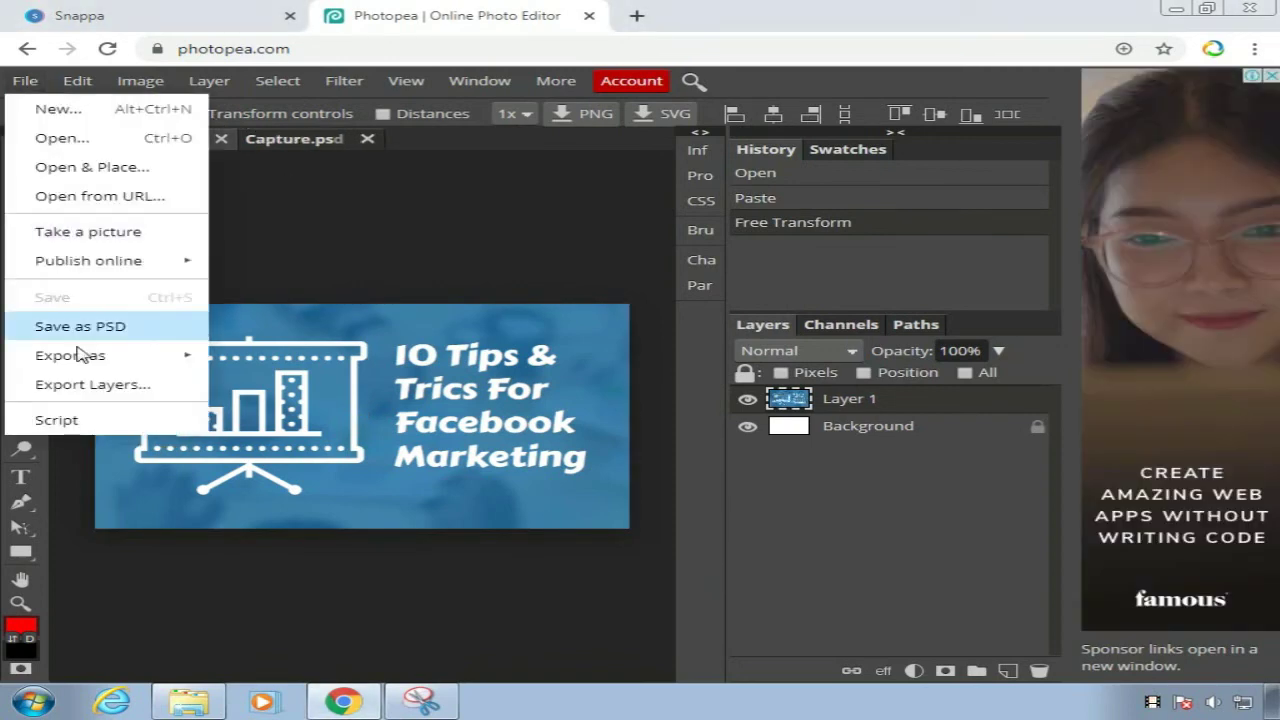
{"action": "mouse_move", "coordinate": [90, 356]}
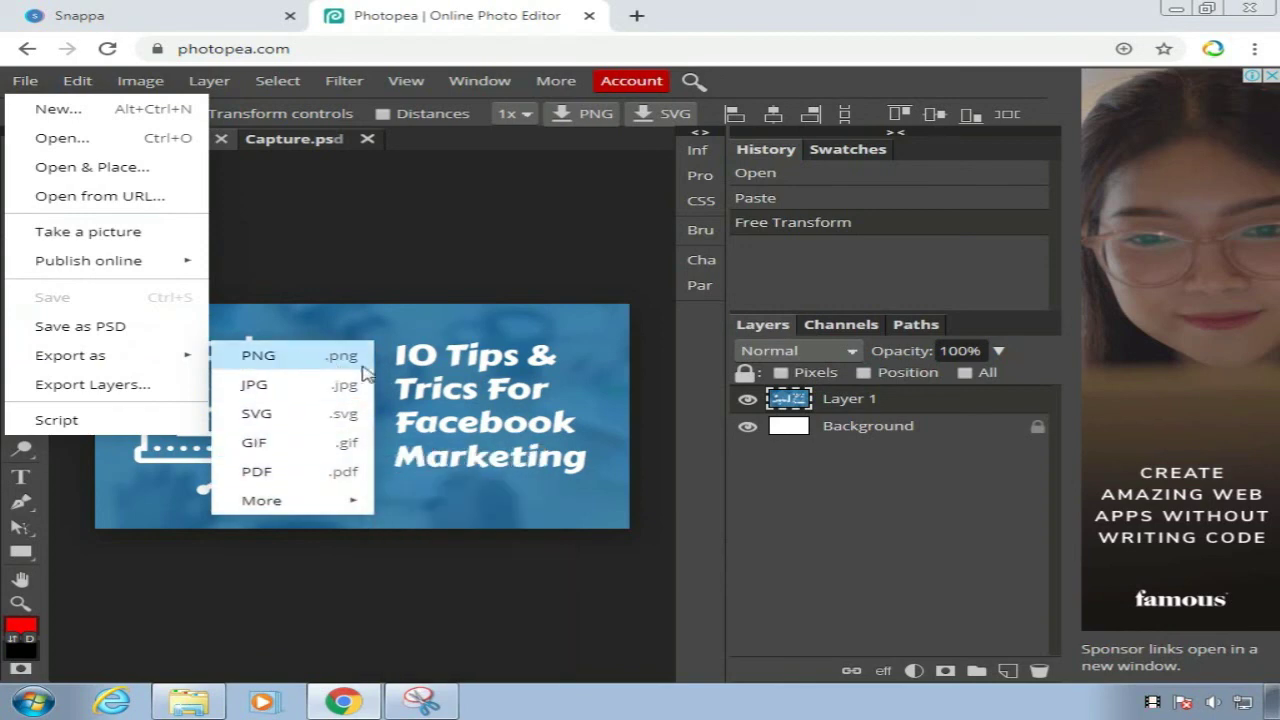
{"action": "left_click", "coordinate": [362, 362]}
{"action": "left_click", "coordinate": [840, 330]}
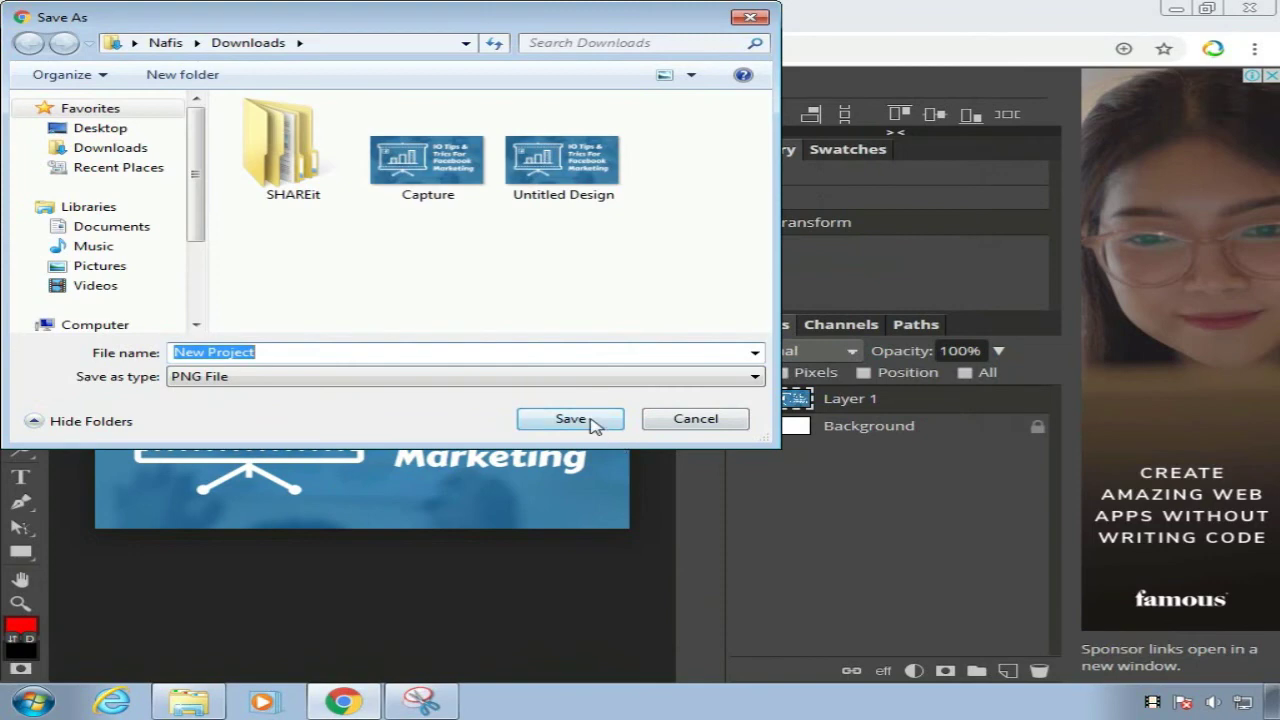
{"action": "left_click", "coordinate": [588, 419]}
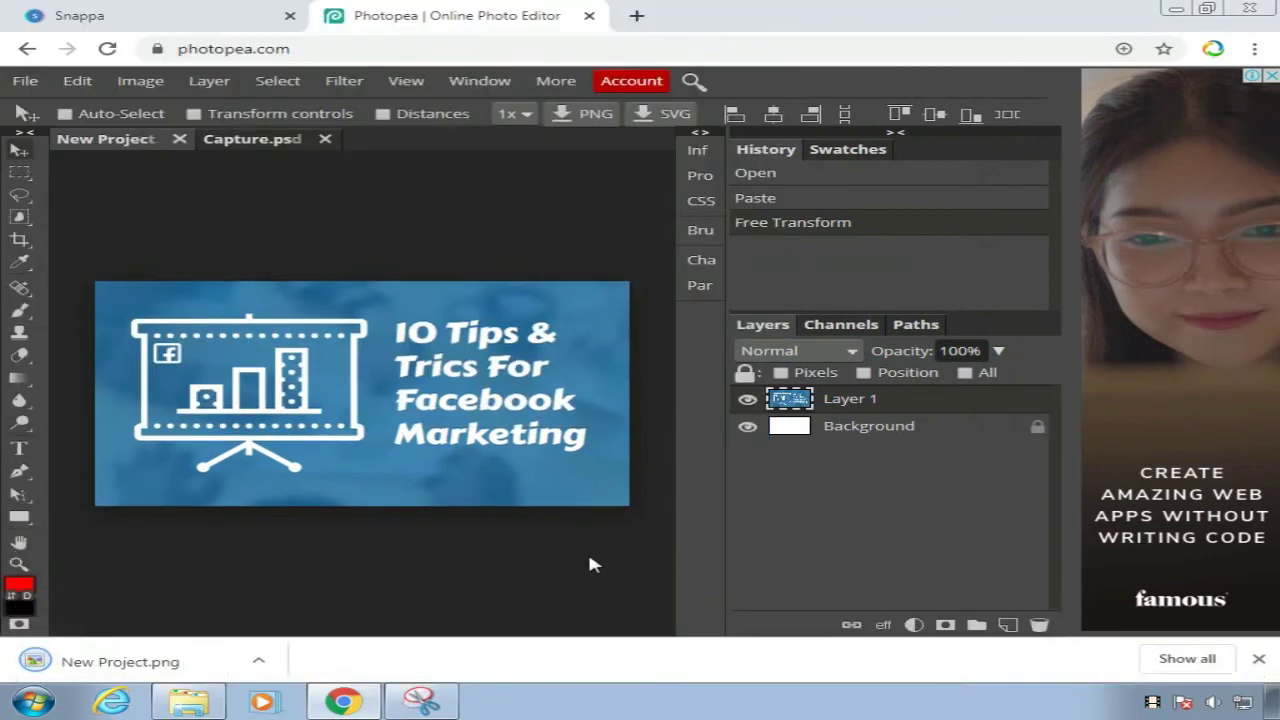
- Show the exported New Project.png in its folder, view it enlarged in Windows Photo Viewer, and close the viewer
{"action": "left_click", "coordinate": [258, 661]}
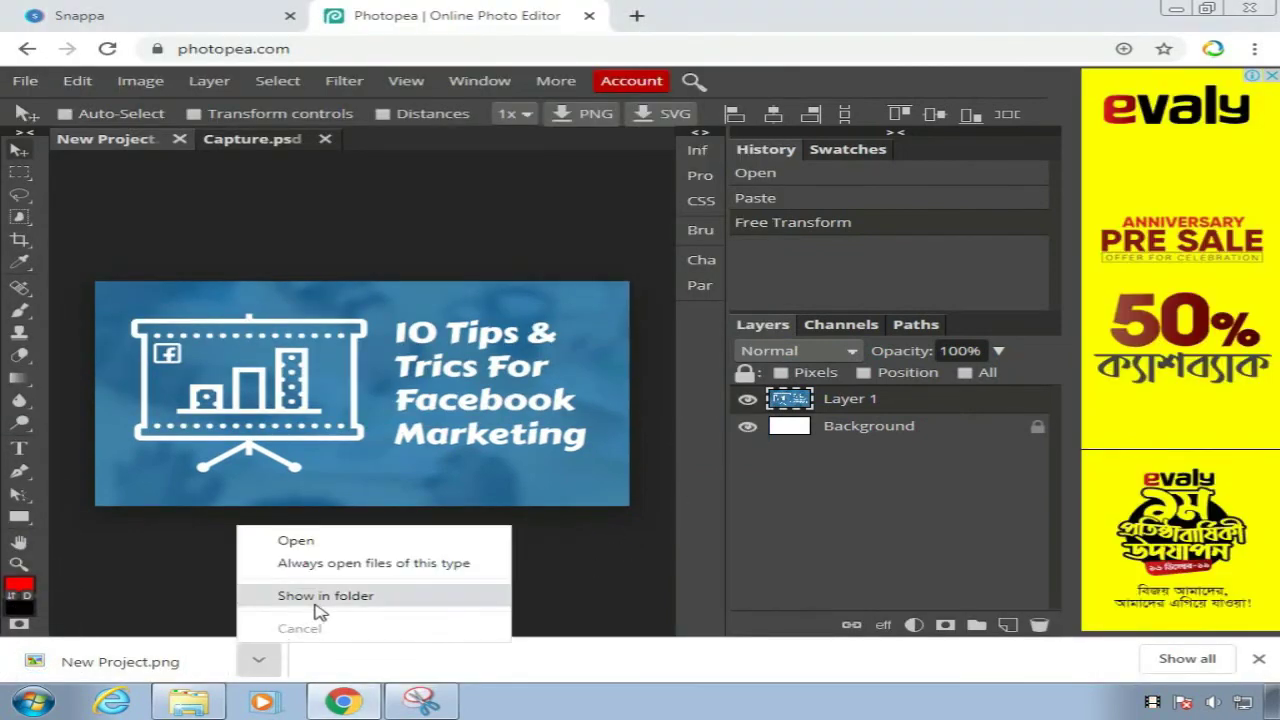
{"action": "left_click", "coordinate": [322, 606]}
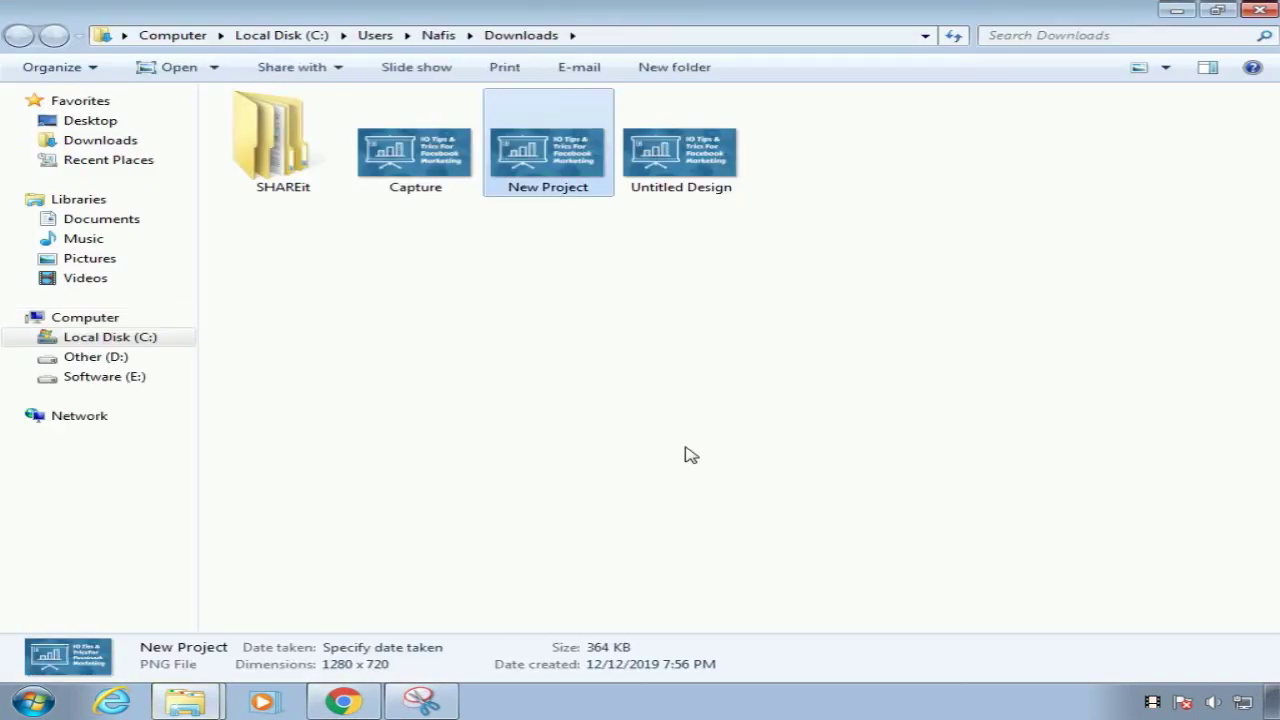
{"action": "double_click", "coordinate": [568, 194]}
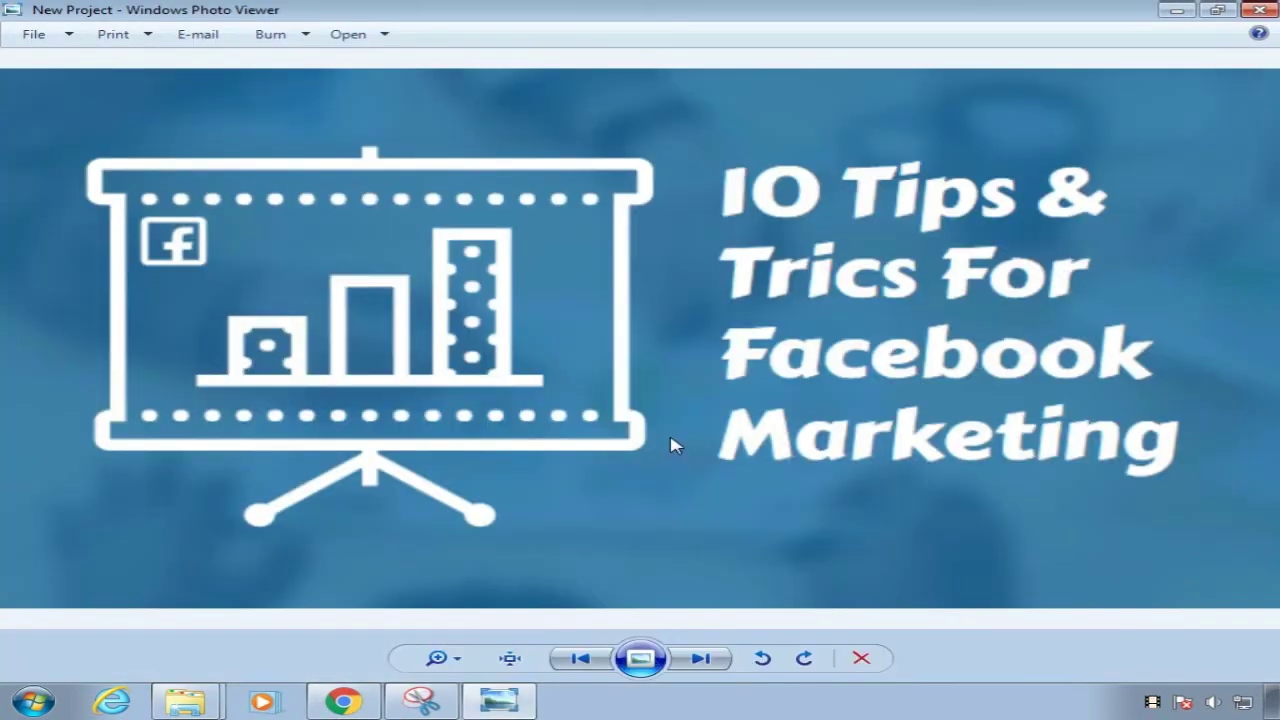
{"action": "scroll", "coordinate": [860, 340], "scroll_direction": "up", "scroll_amount": 3}
{"action": "scroll", "coordinate": [848, 344], "scroll_direction": "down", "scroll_amount": 2}
{"action": "scroll", "coordinate": [800, 450], "scroll_direction": "up", "scroll_amount": 2}
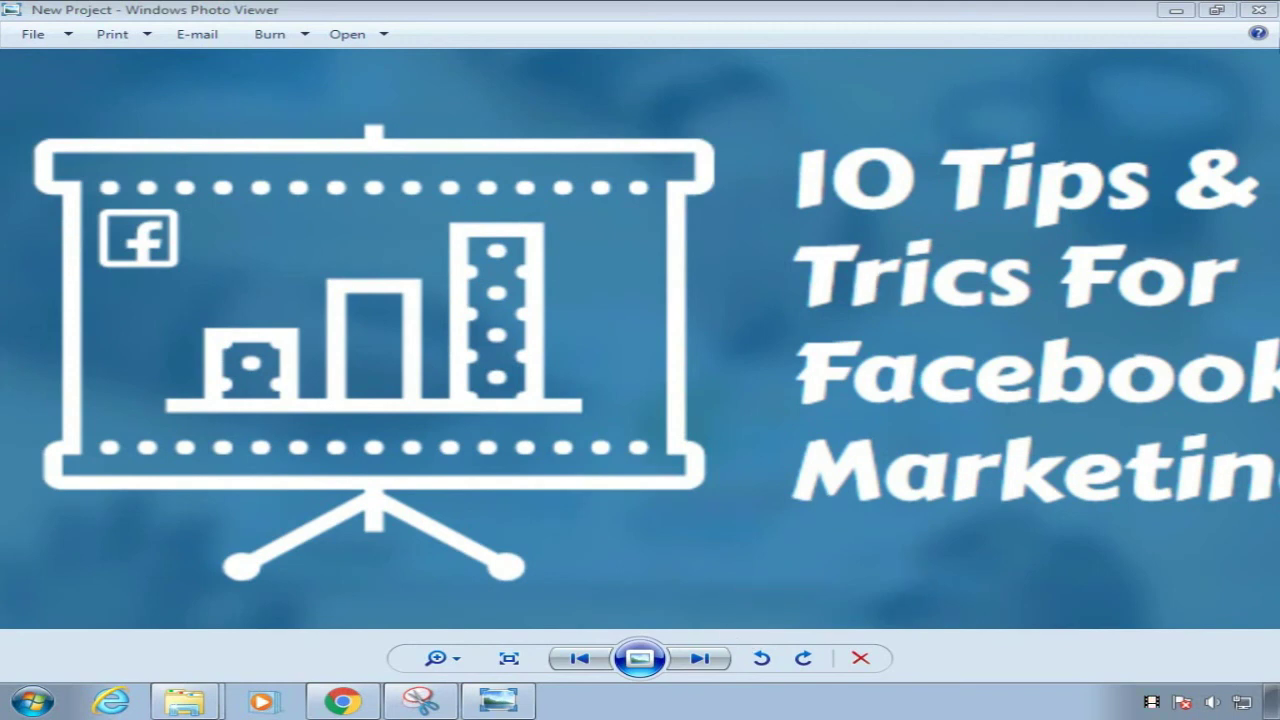
{"action": "left_click", "coordinate": [1258, 12]}
- Check the image dimensions in the New Project file's detailed properties and close the properties
{"action": "left_click", "coordinate": [546, 183]}
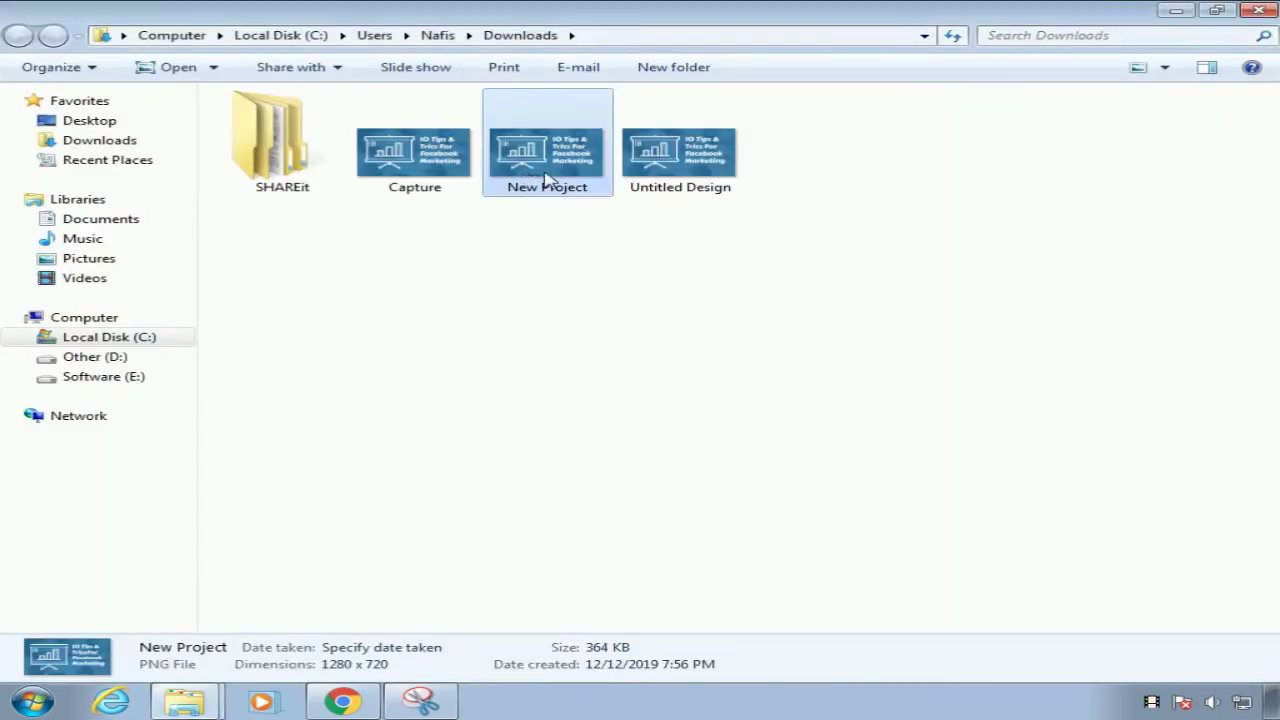
{"action": "right_click", "coordinate": [524, 169]}
{"action": "left_click", "coordinate": [597, 663]}
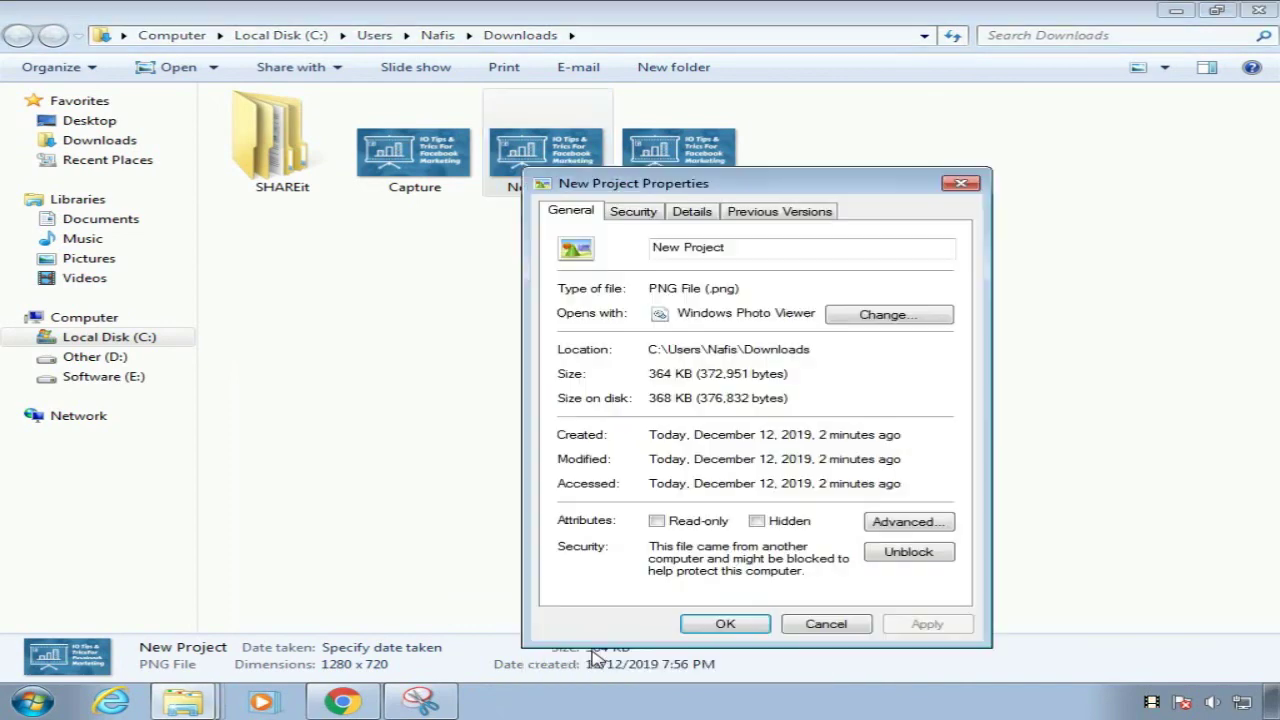
{"action": "left_click", "coordinate": [706, 214]}
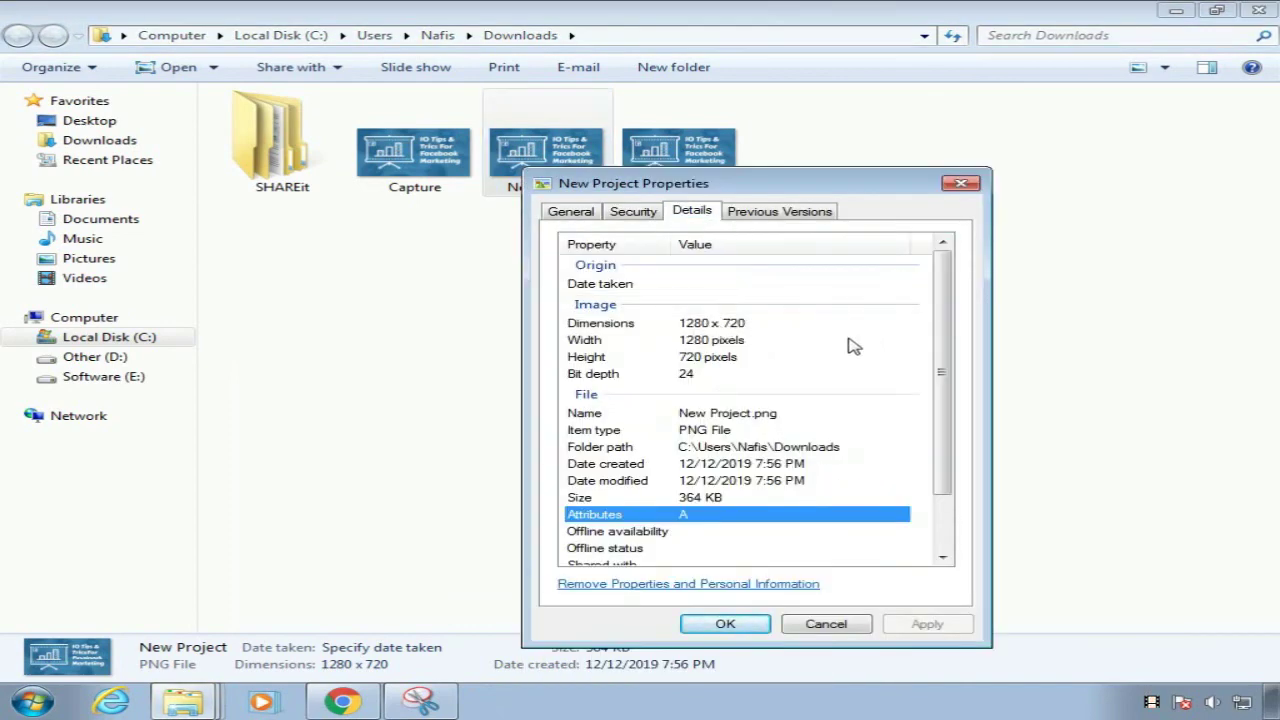
{"action": "left_click", "coordinate": [962, 185]}
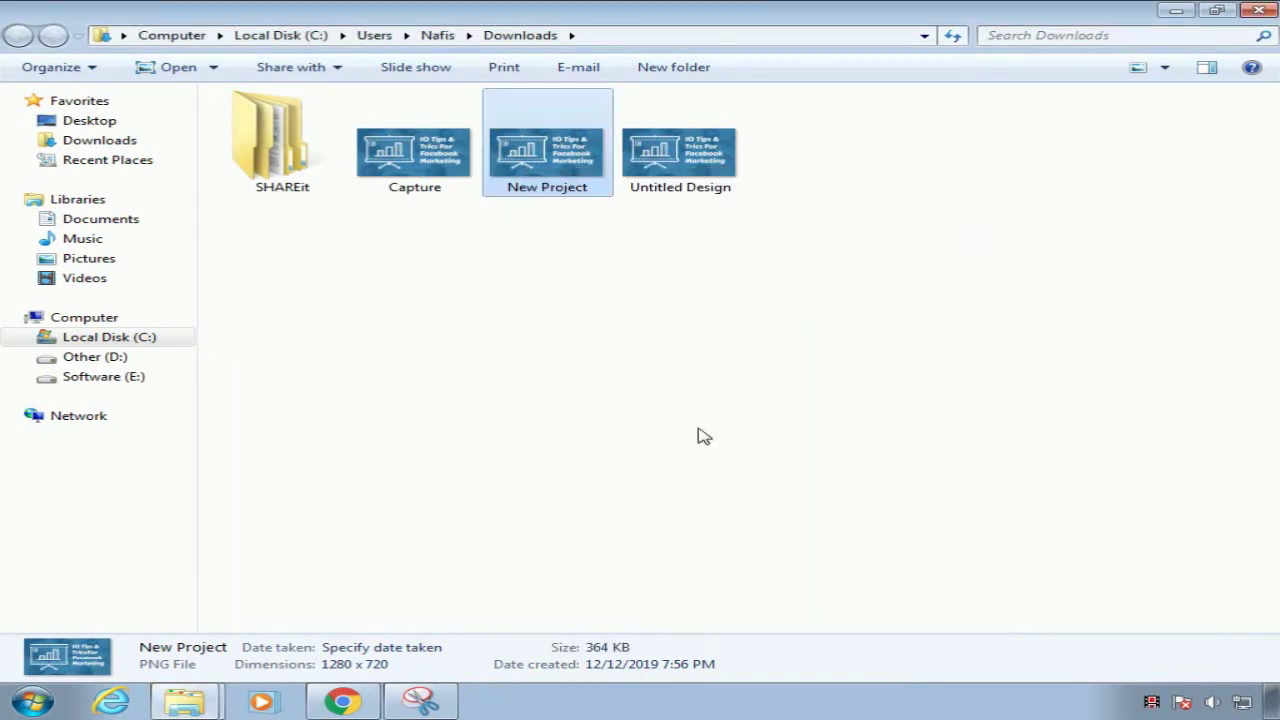
- Open the Untitled Design and New Project images in separate viewer windows and arrange them side by side for comparison
{"action": "left_click", "coordinate": [703, 165]}
{"action": "double_click", "coordinate": [703, 165]}
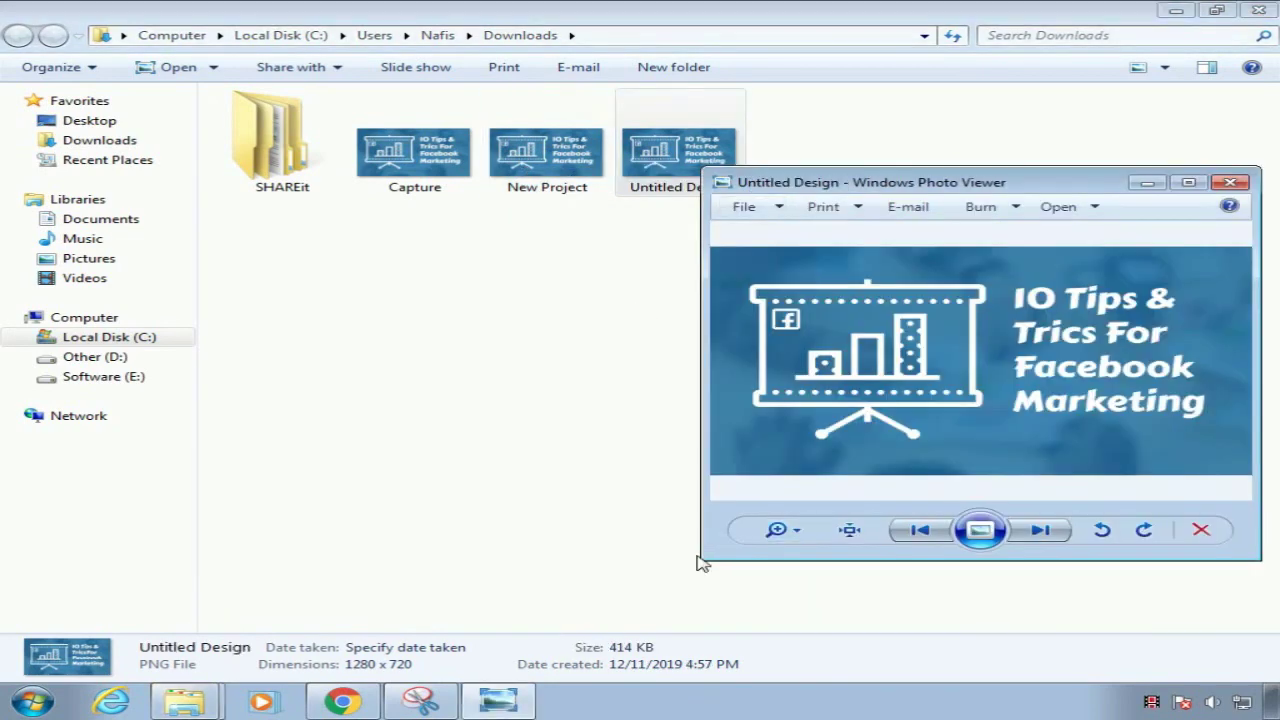
{"action": "double_click", "coordinate": [553, 185]}
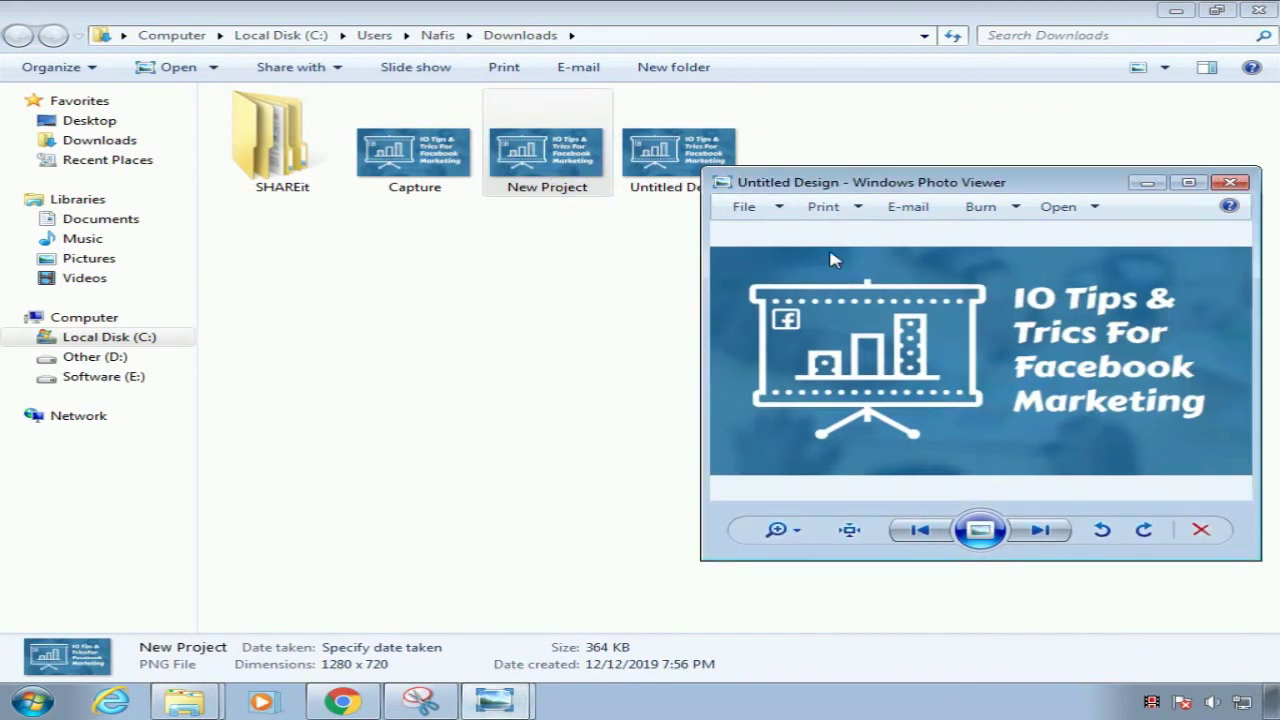
{"action": "left_click_drag", "start_coordinate": [911, 183], "coordinate": [334, 190]}
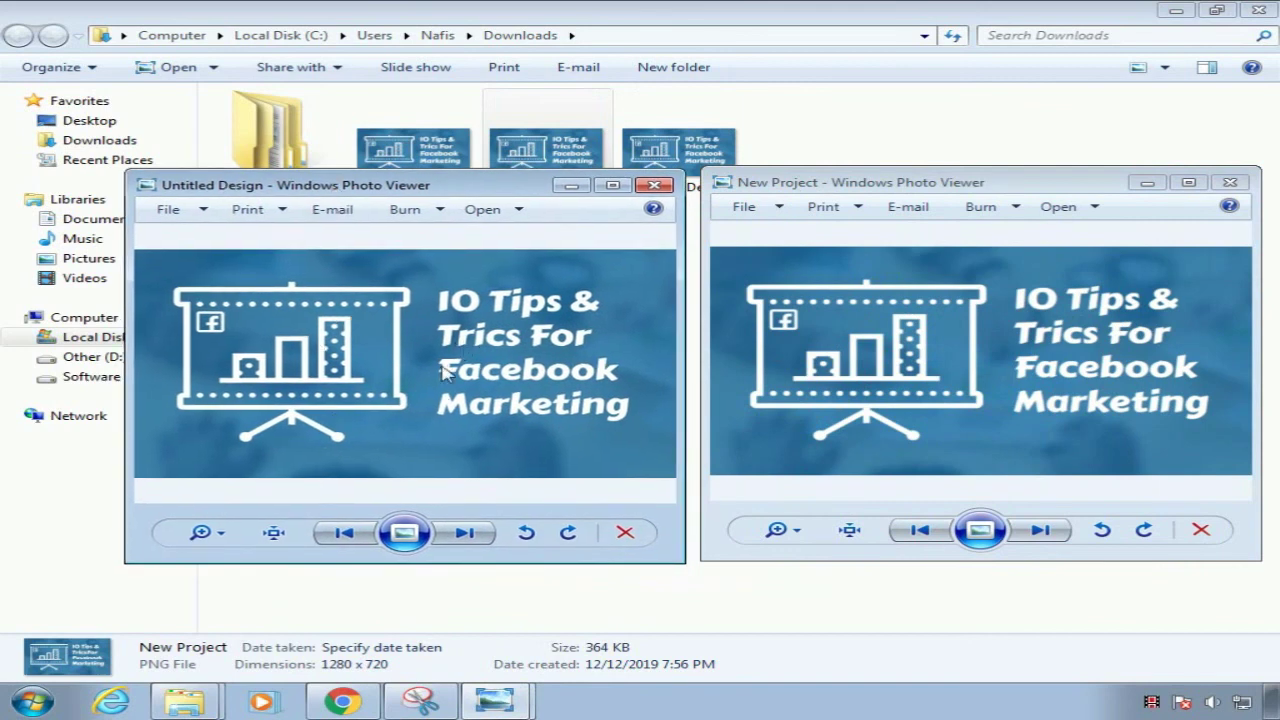
{"action": "left_click", "coordinate": [975, 194]}
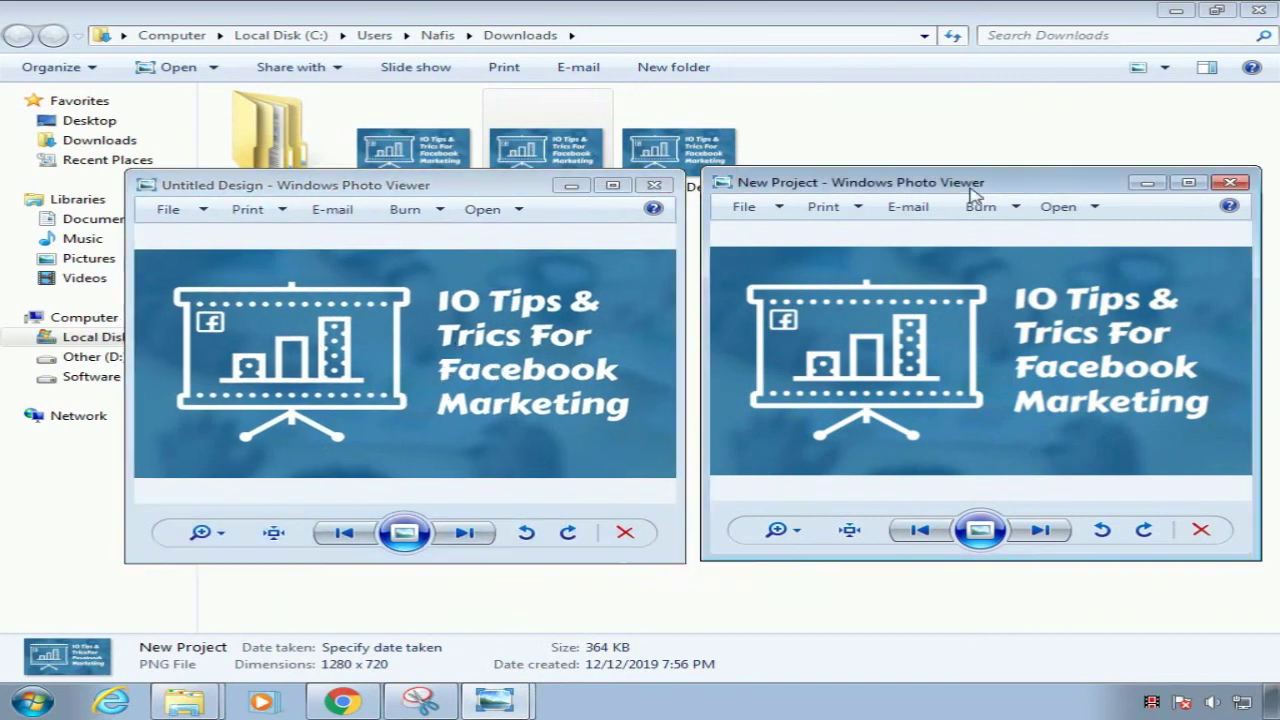